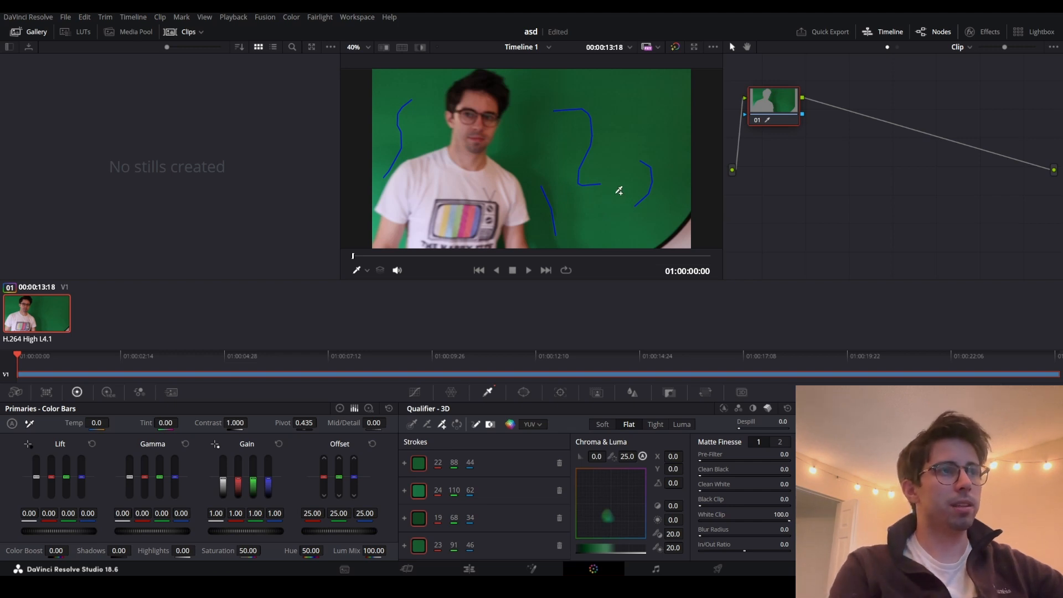
Step: Highlight the qualifier's green-screen selection in the viewer and invert it so the person is kept instead of the background
key("shift+h")
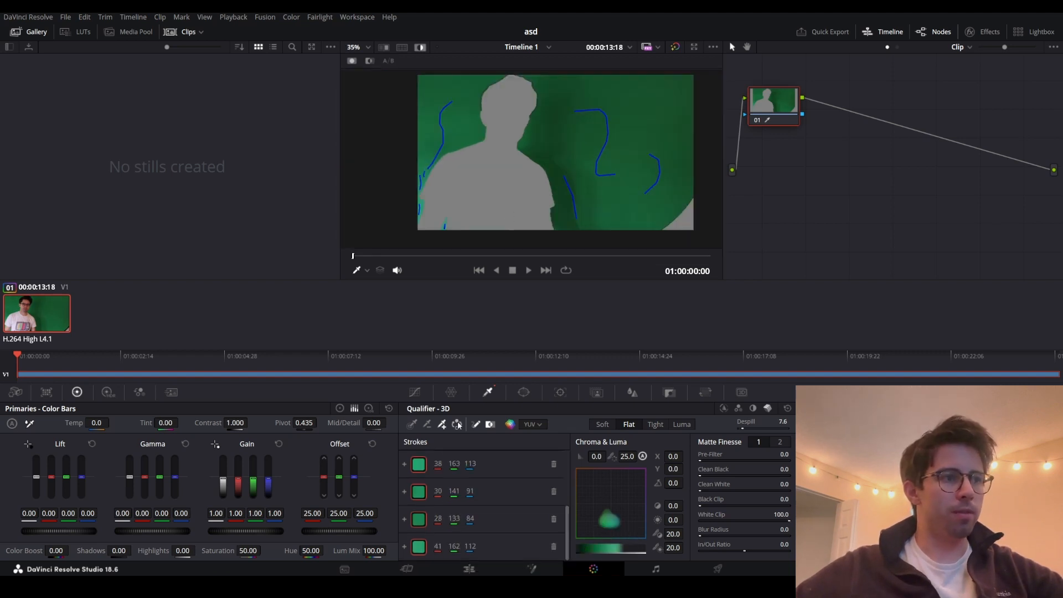
left_click(457, 424)
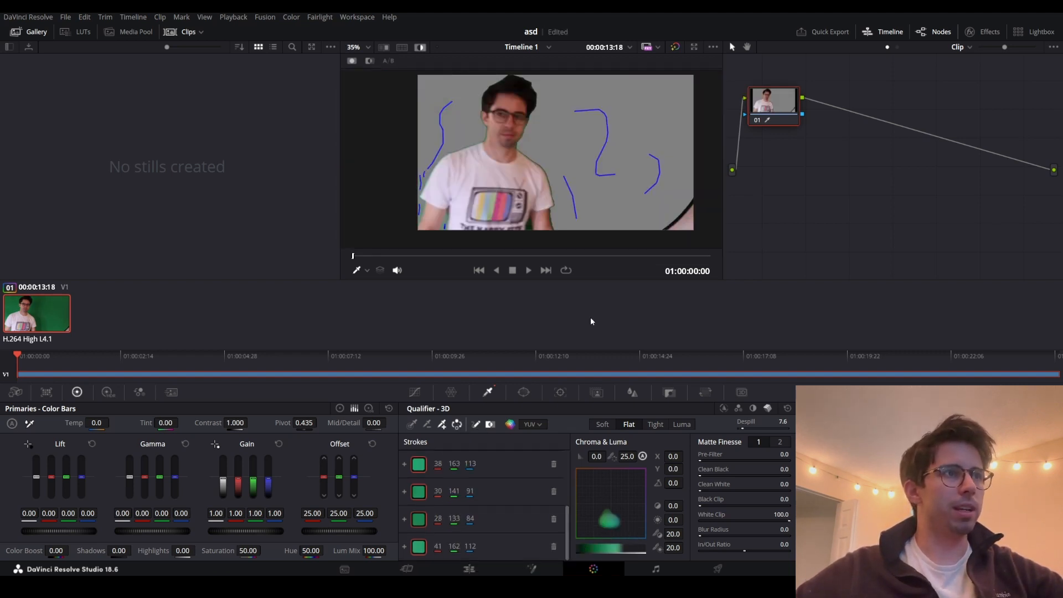
scroll(490, 141, "up", 1)
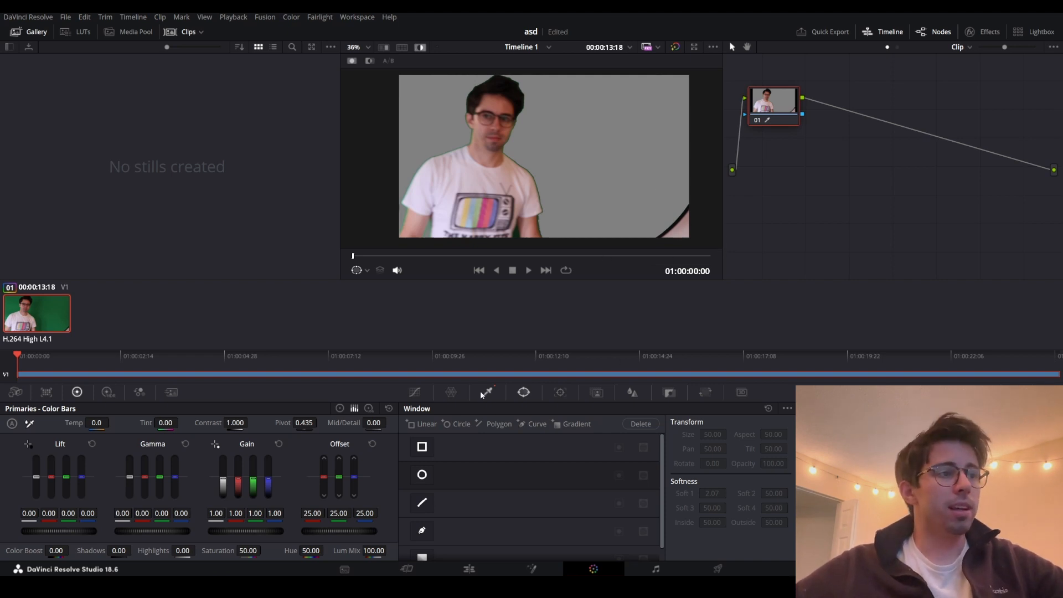
Step: Add a polygon window and shape it around the frame, cutting off the uncovered lower-right corner beside the green screen
left_click(497, 425)
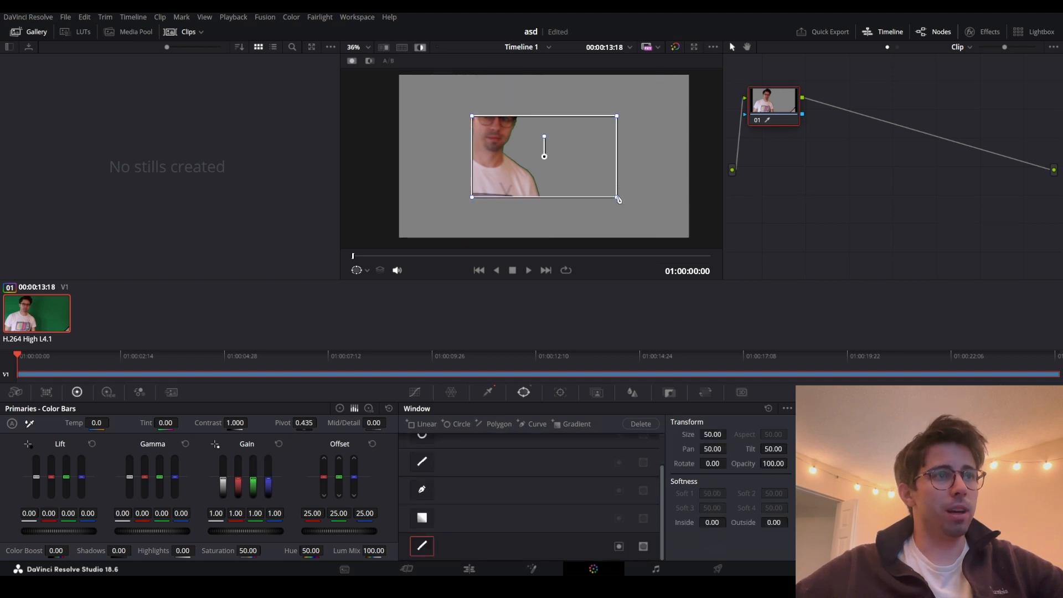
left_click_drag(618, 199, 665, 220)
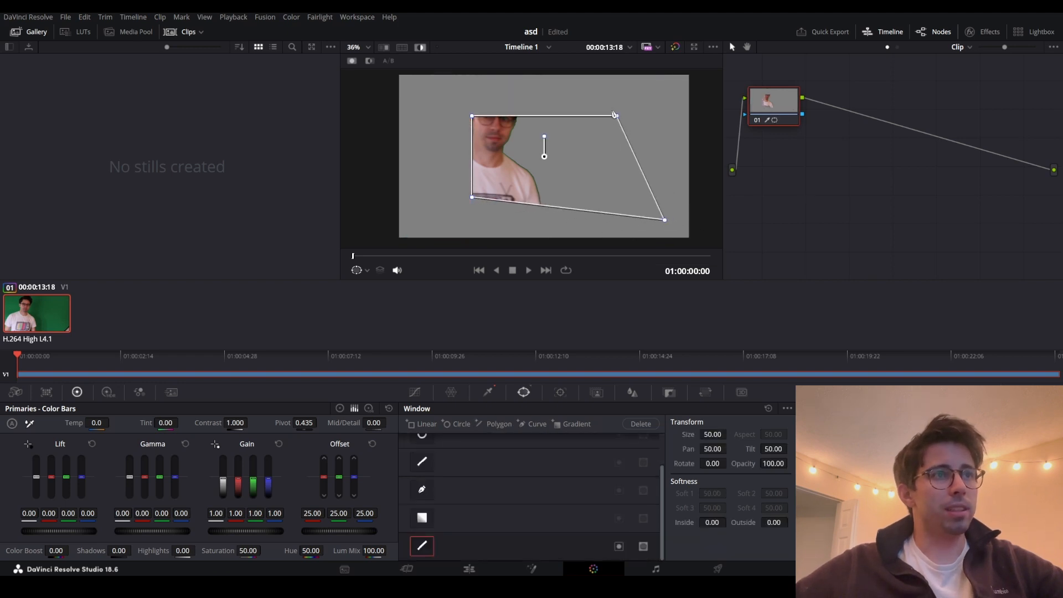
left_click_drag(620, 119, 714, 180)
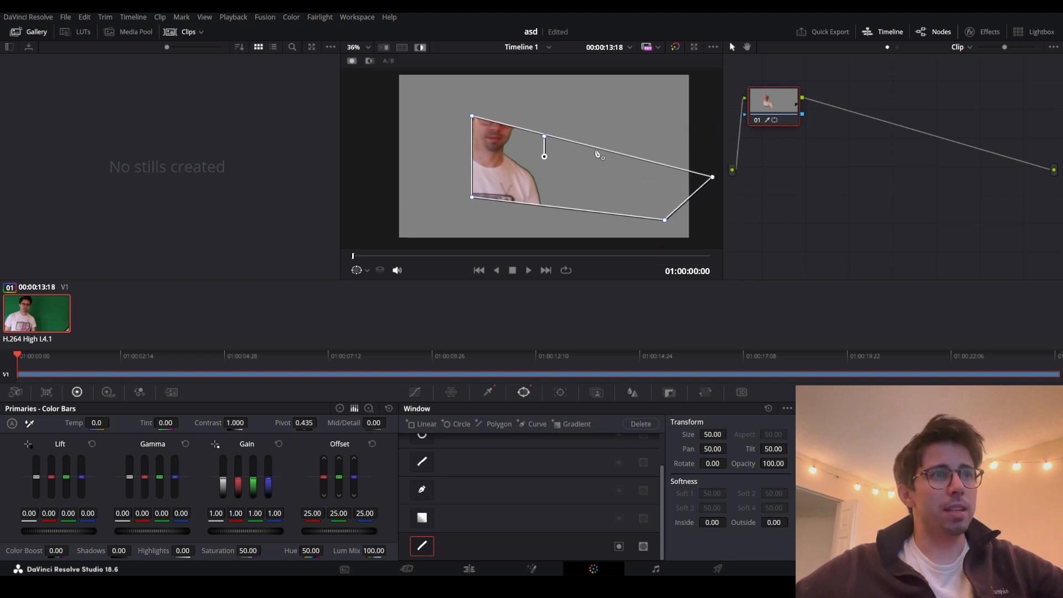
left_click_drag(611, 152, 694, 69)
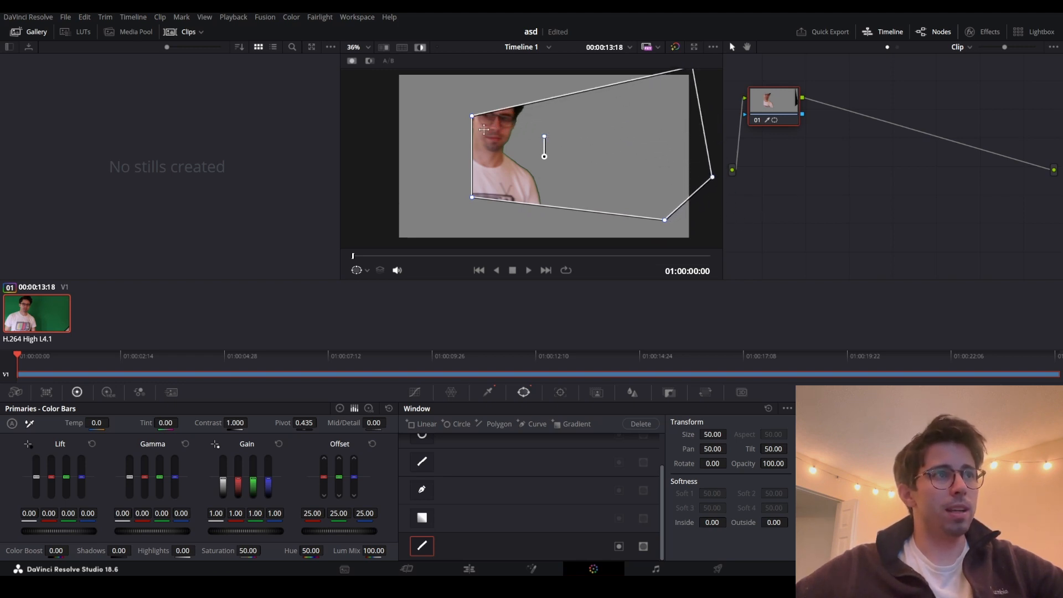
left_click_drag(472, 117, 386, 71)
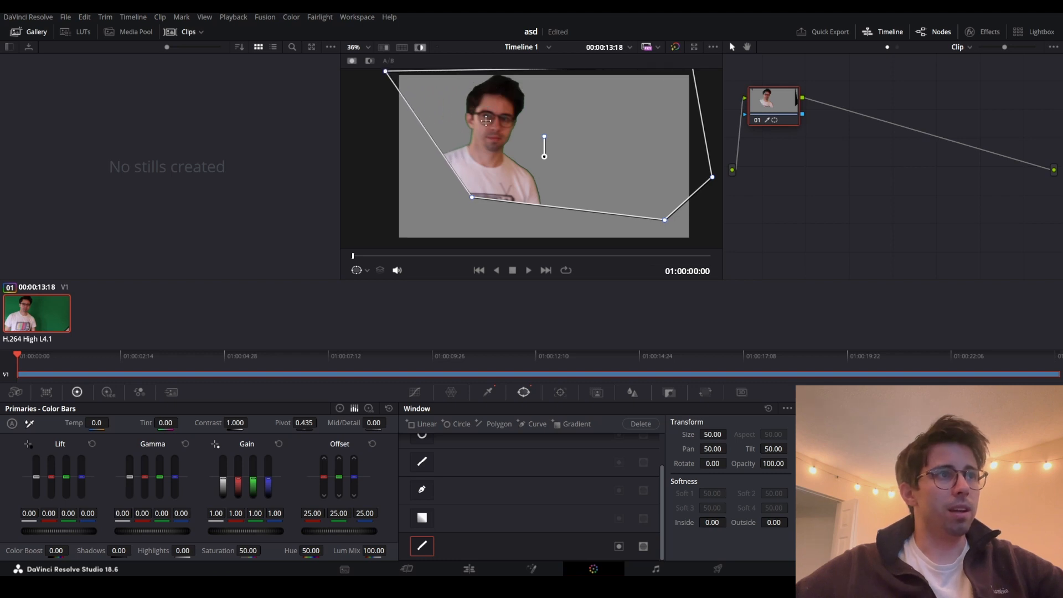
left_click_drag(474, 199, 387, 247)
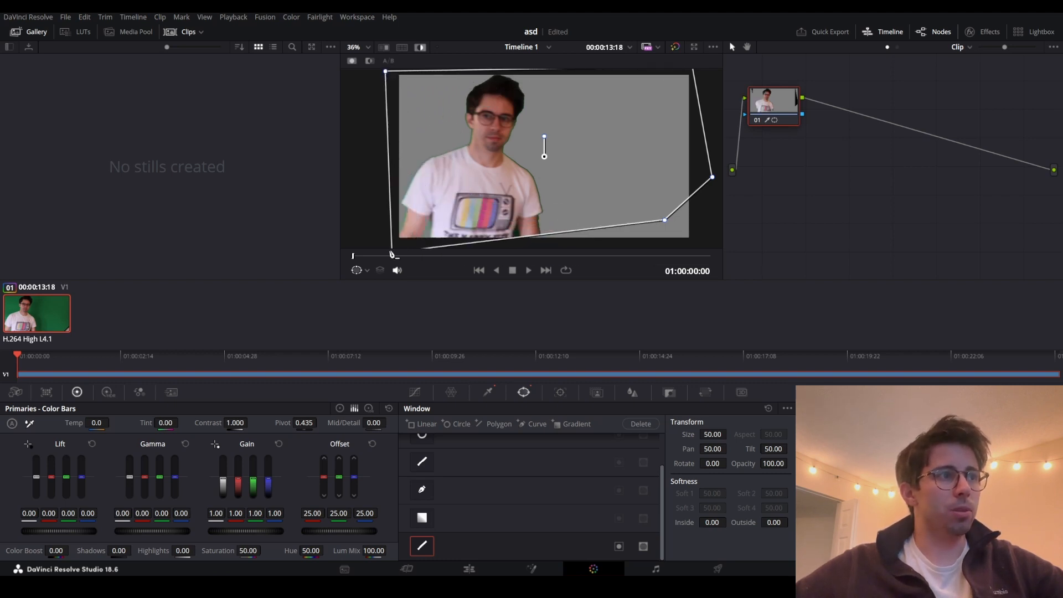
left_click_drag(638, 223, 666, 224)
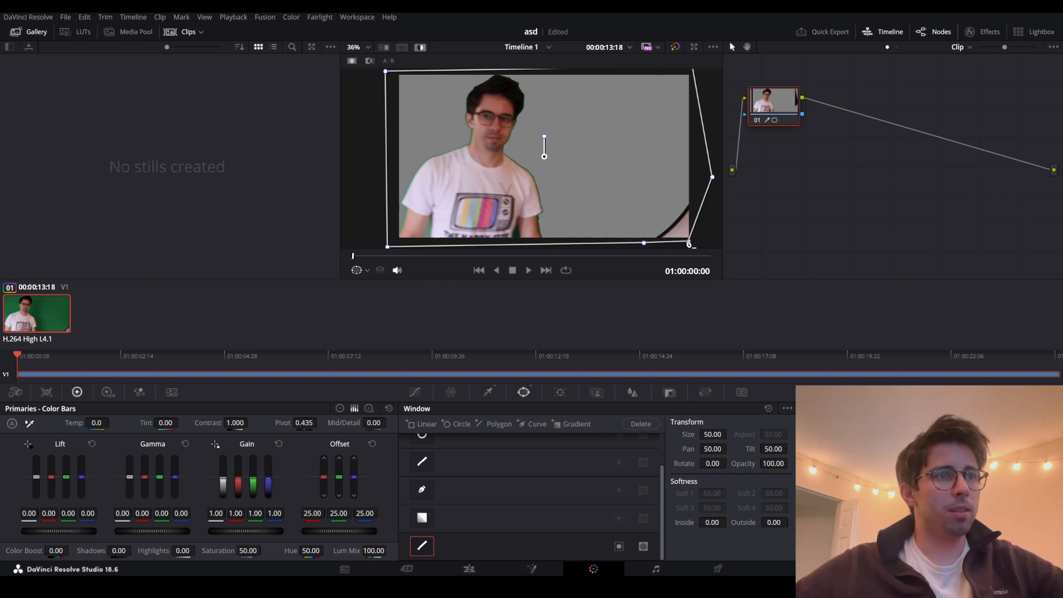
Step: Reposition node 01, add an alpha output to the node graph, and connect the node's alpha to it
left_click_drag(770, 116, 786, 167)
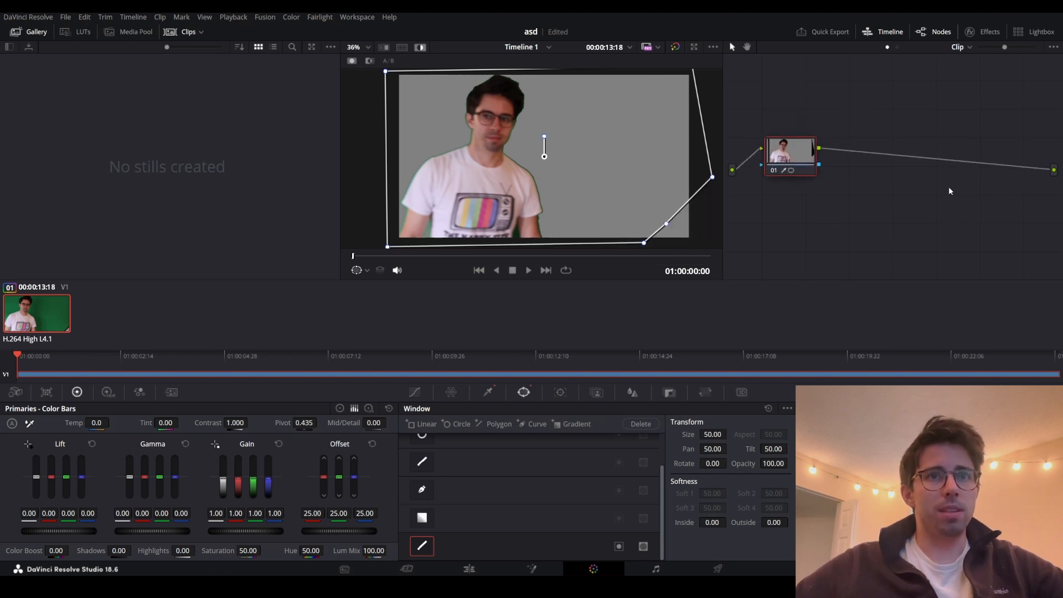
right_click(911, 181)
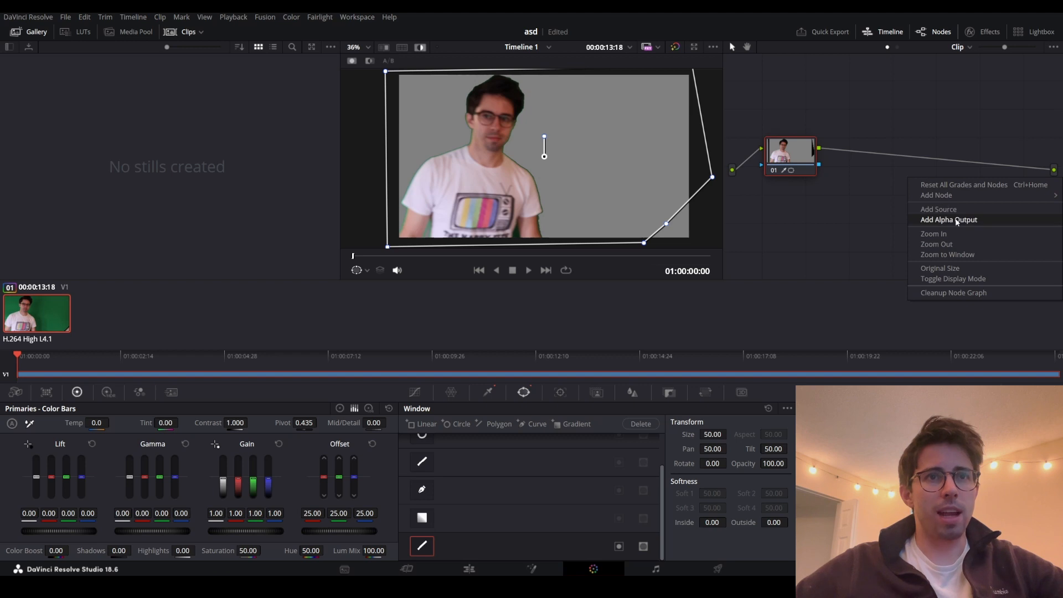
left_click(927, 215)
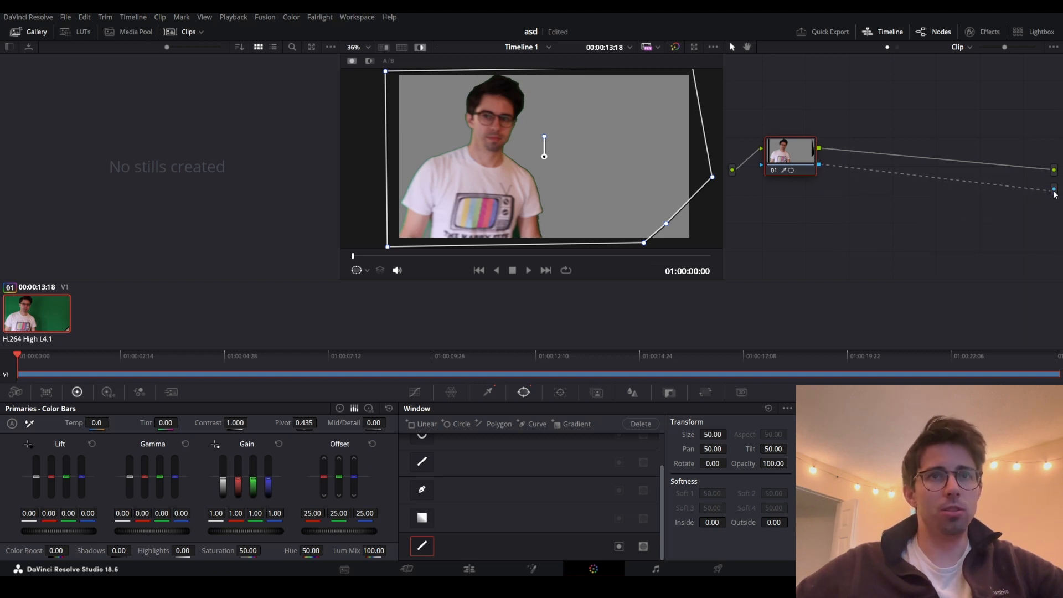
Step: Compare the keyed clip on the Edit page with its untouched source on the Fusion page
left_click(480, 571)
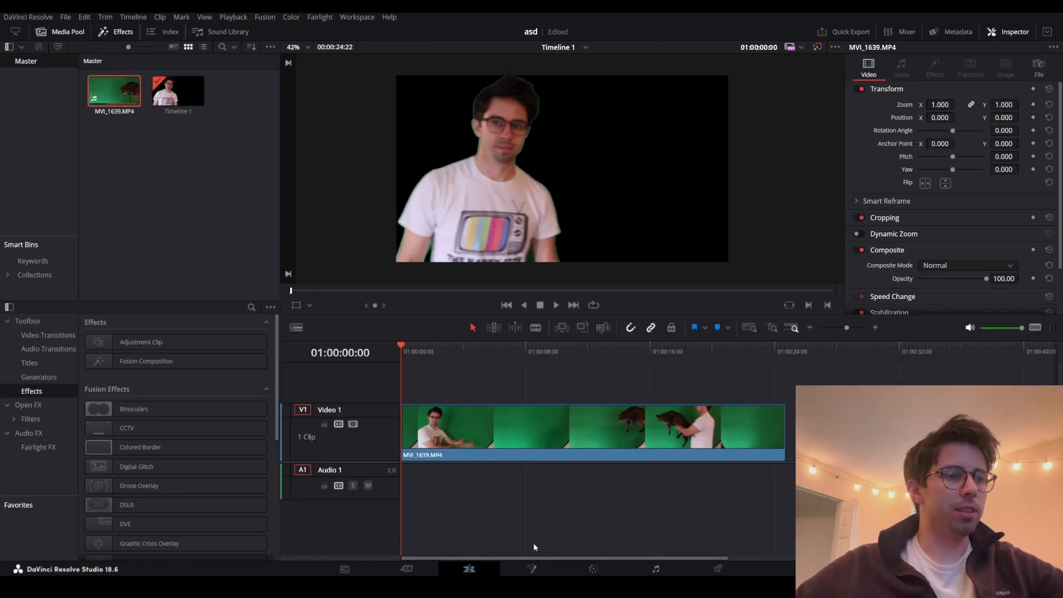
left_click(529, 567)
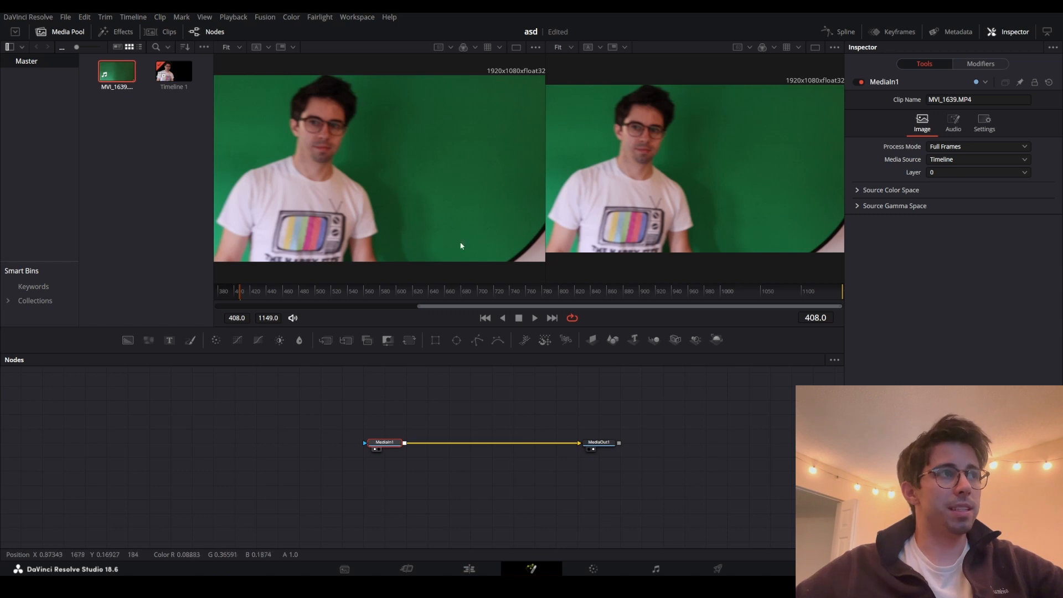
left_click(469, 568)
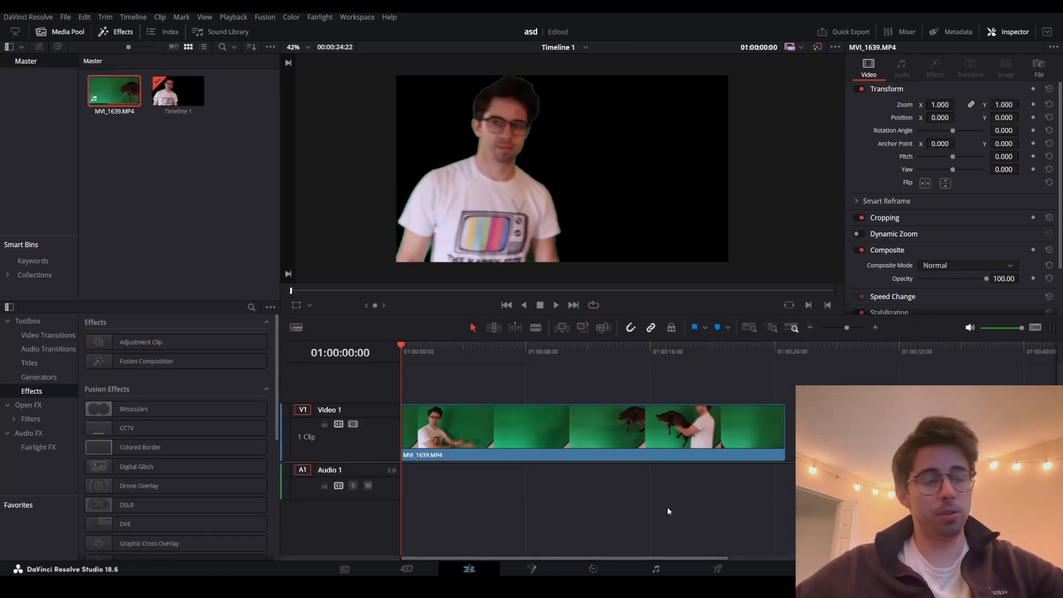
Step: Try converting MVI_1639.MP4 to a Fusion clip, play it in Fusion, and undo the conversion
right_click(560, 437)
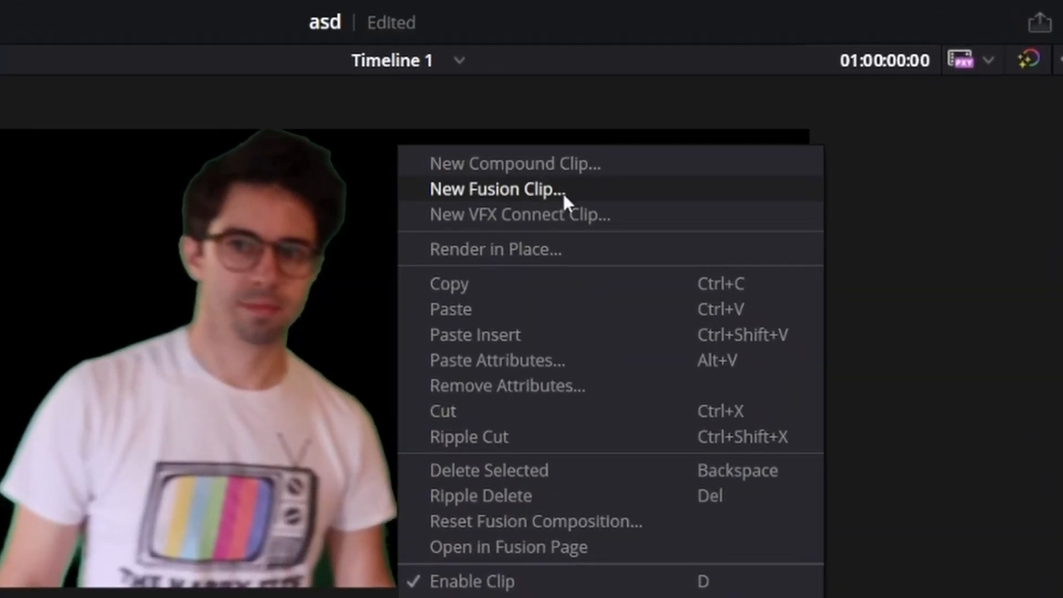
left_click(595, 142)
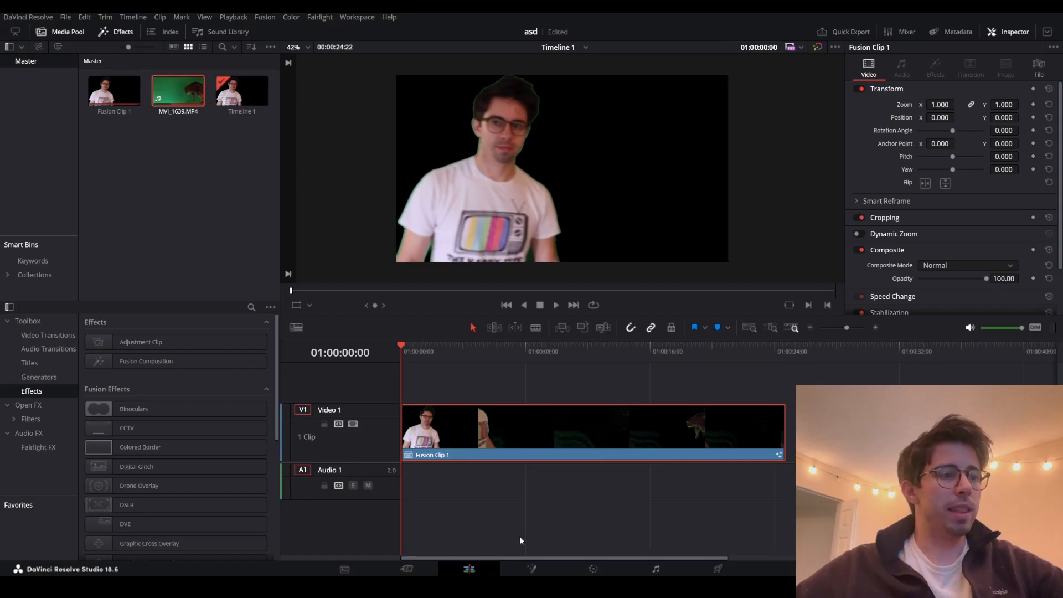
left_click(539, 571)
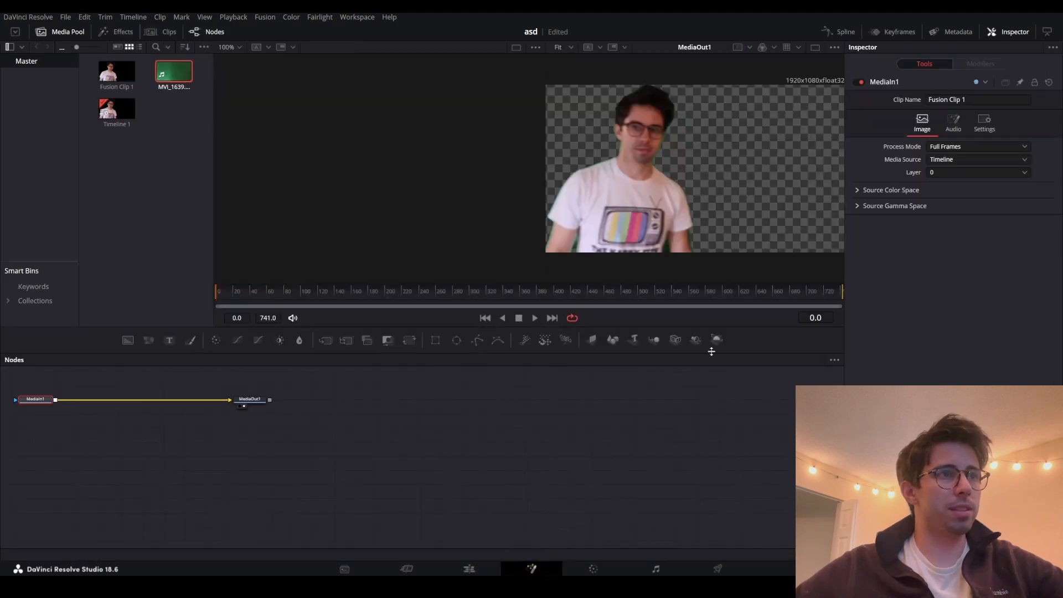
key("space")
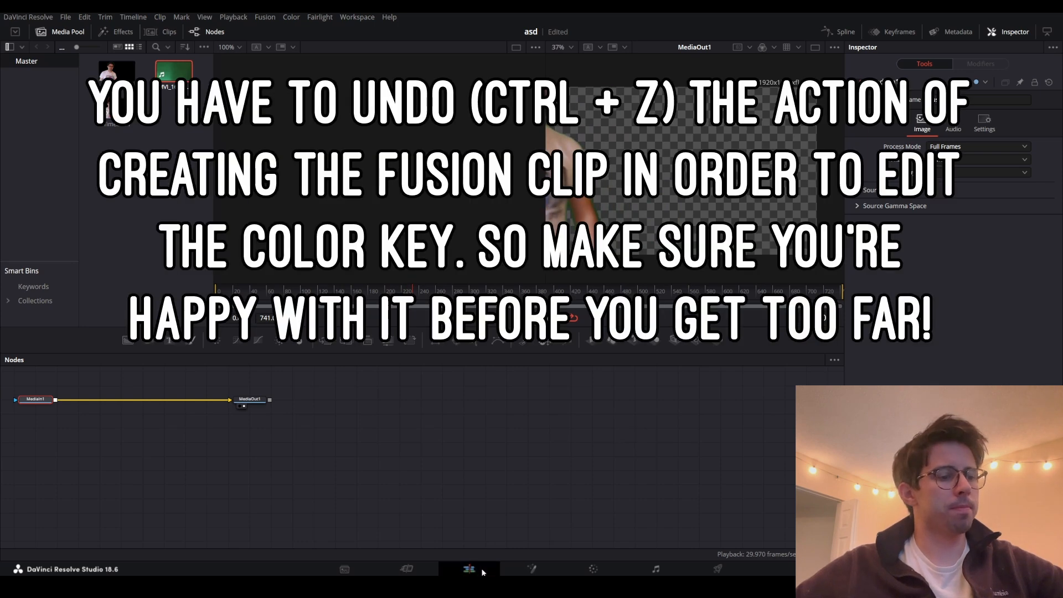
left_click(479, 568)
key("ctrl+z")
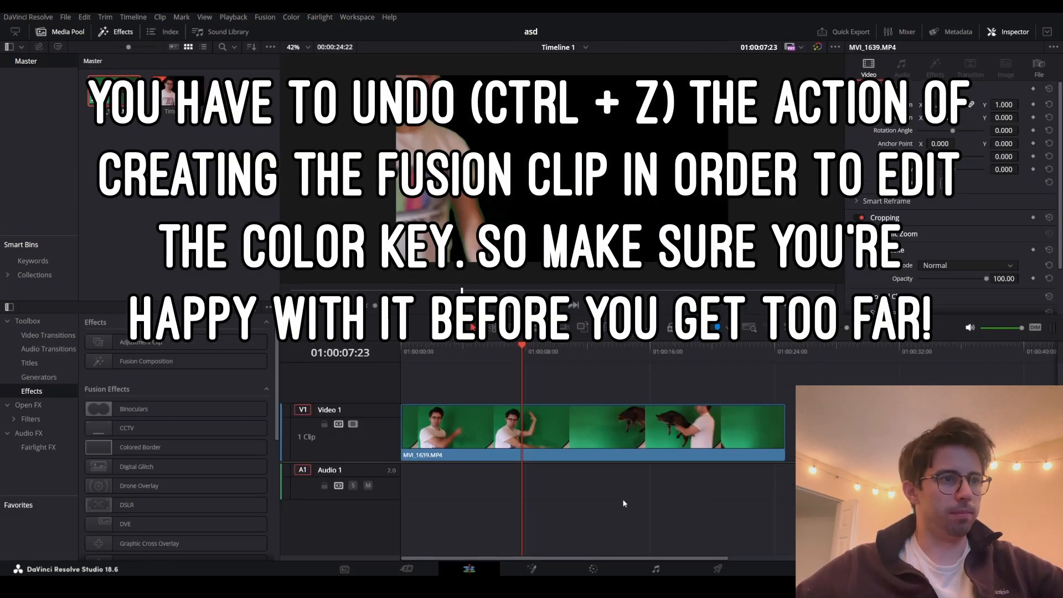
Step: On the Color page, add two qualifier strokes over the leftover green around the arms at 01:00:05:06
left_click(593, 568)
left_click_drag(396, 257, 428, 264)
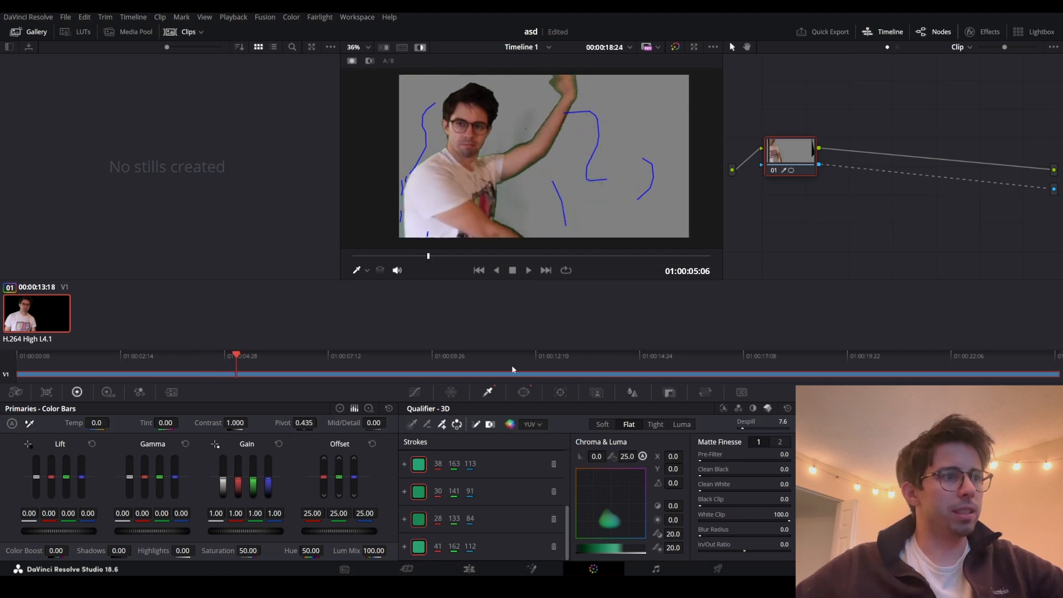
left_click_drag(532, 120, 517, 137)
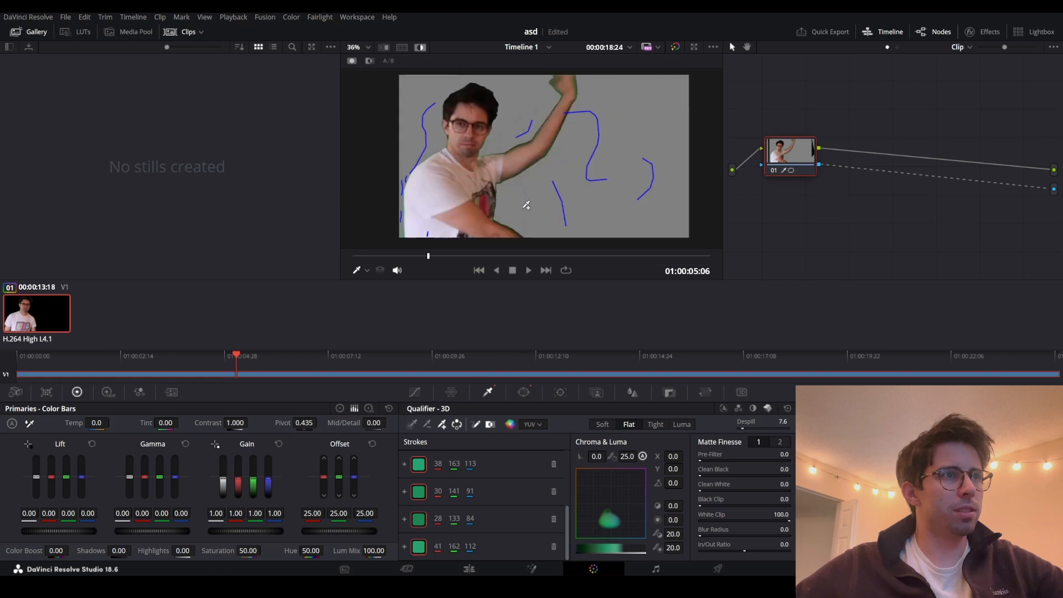
left_click_drag(503, 194, 502, 212)
left_click(457, 256)
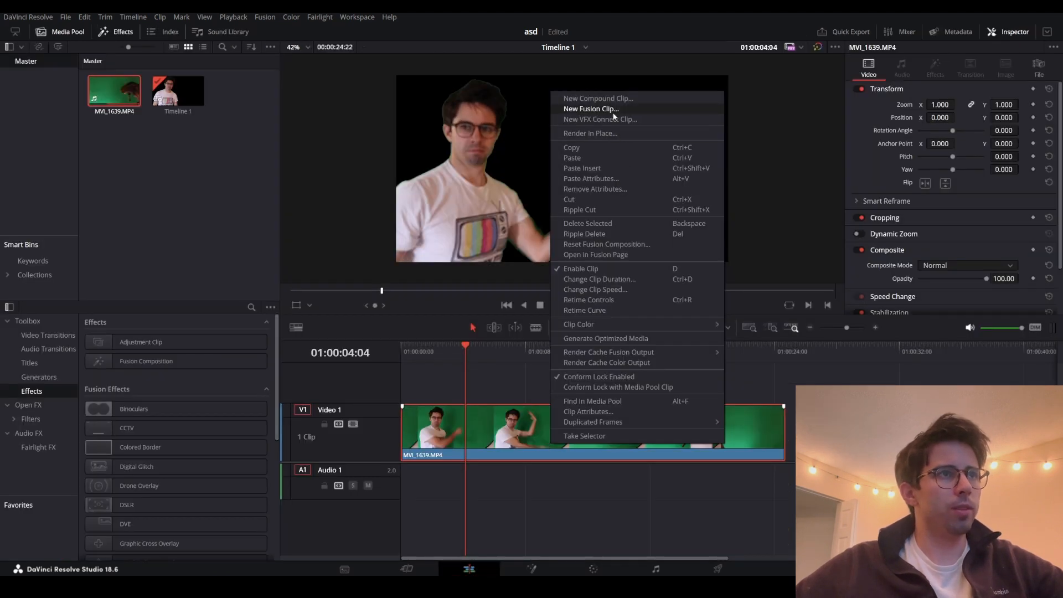
Step: Convert the keyed MVI_1639.MP4 timeline clip into a new Fusion clip and open it on the Fusion page
left_click(613, 111)
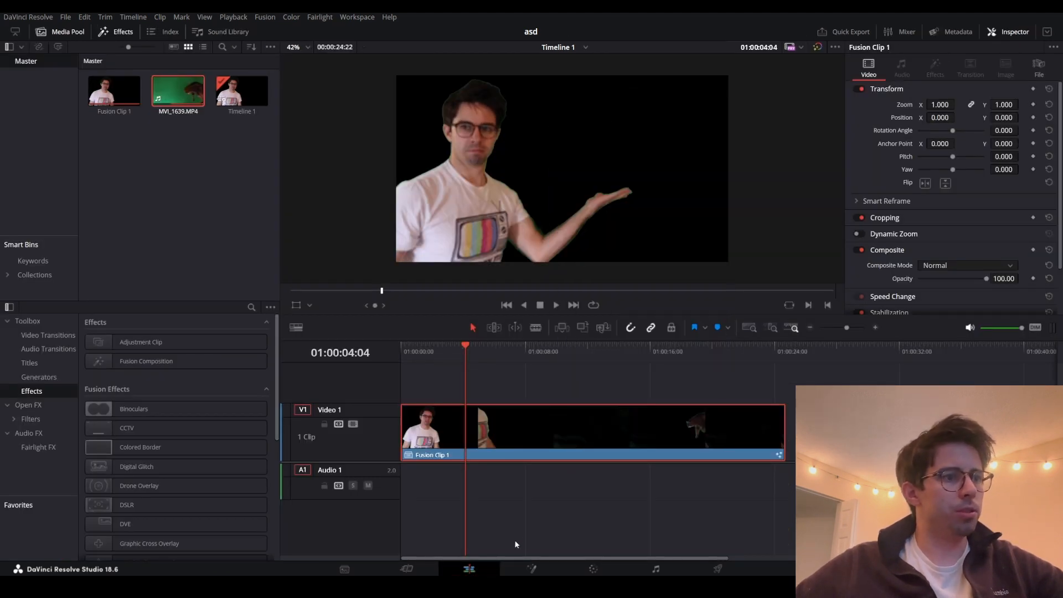
left_click(547, 569)
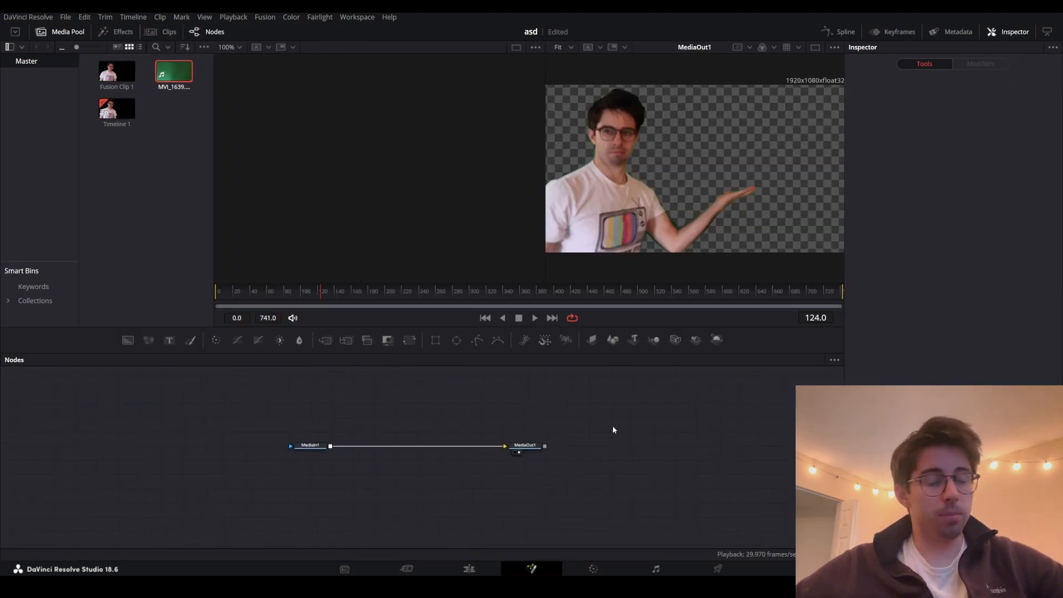
Step: Add a Background node and place it above the connection between MediaIn1 and MediaOut1
left_click_drag(613, 426, 671, 436)
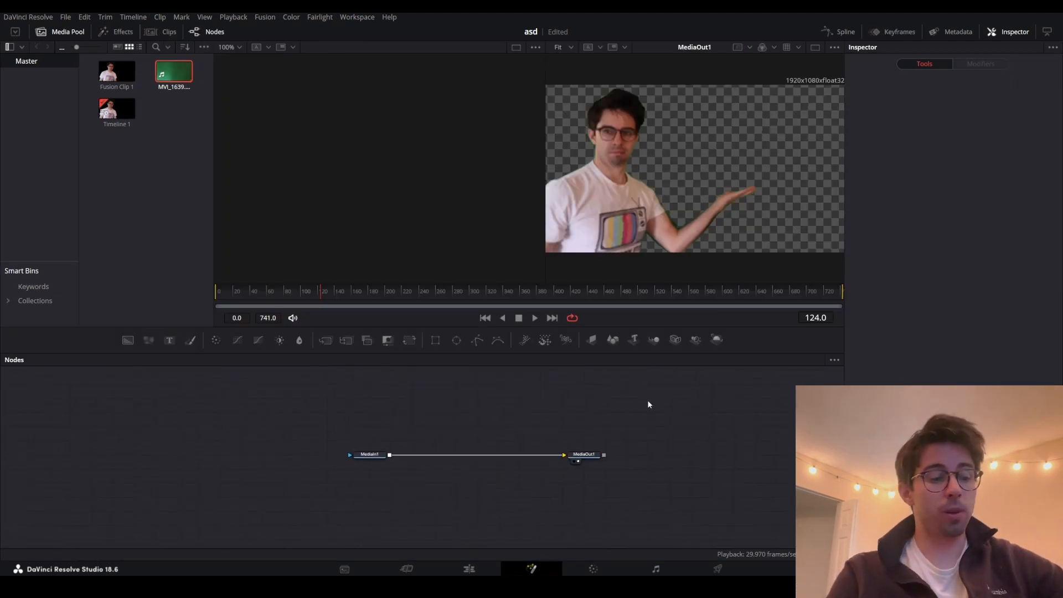
key("shift+space")
type("back")
key("Return")
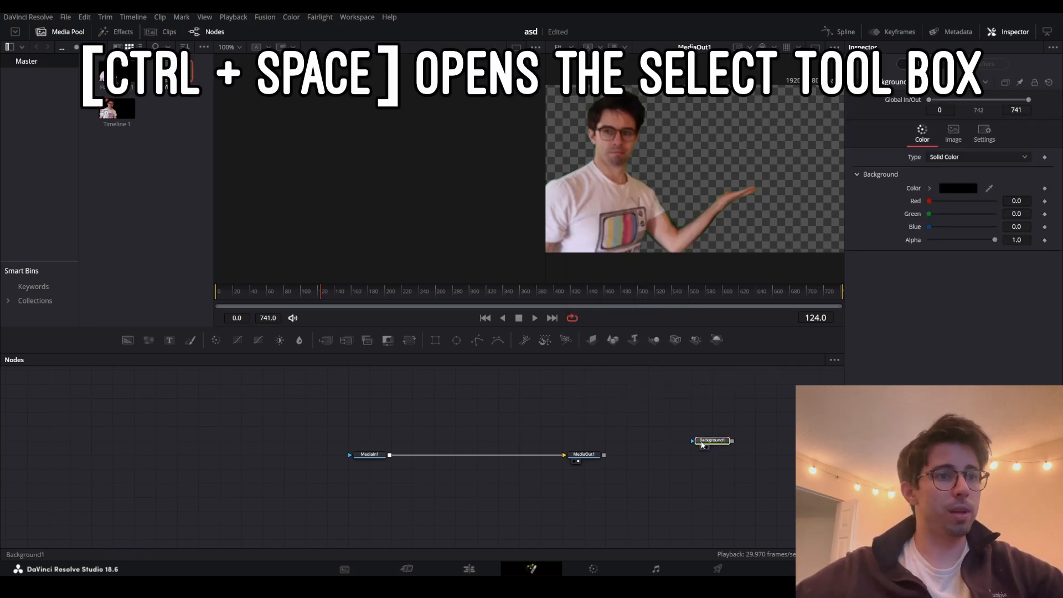
left_click_drag(702, 444, 487, 402)
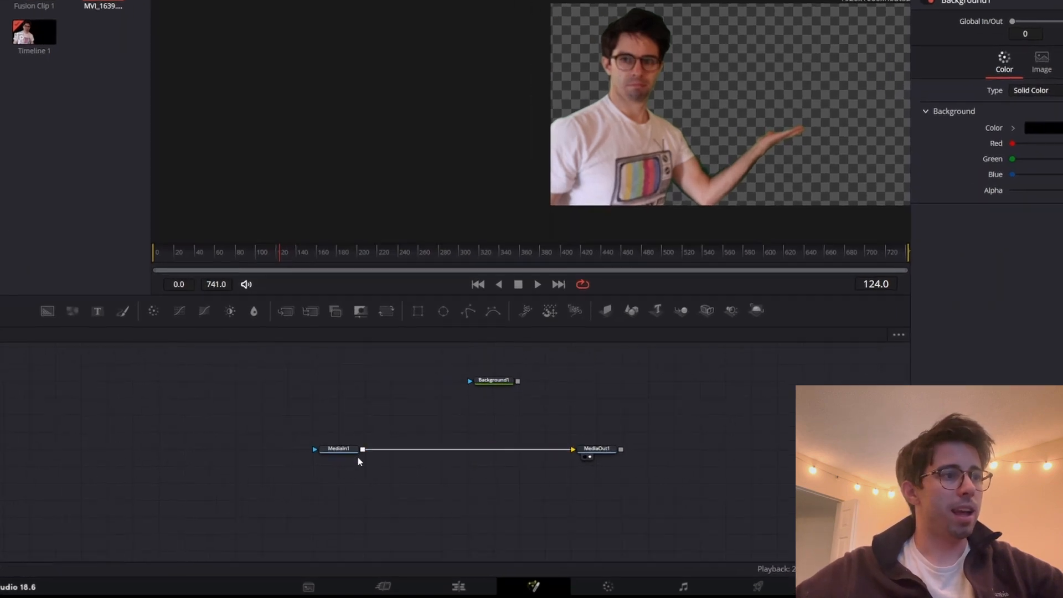
Step: Disconnect MediaIn1 from MediaOut1, feed it into Background1's mask input, and show Background1 in the first viewer
left_click_drag(575, 444, 419, 436)
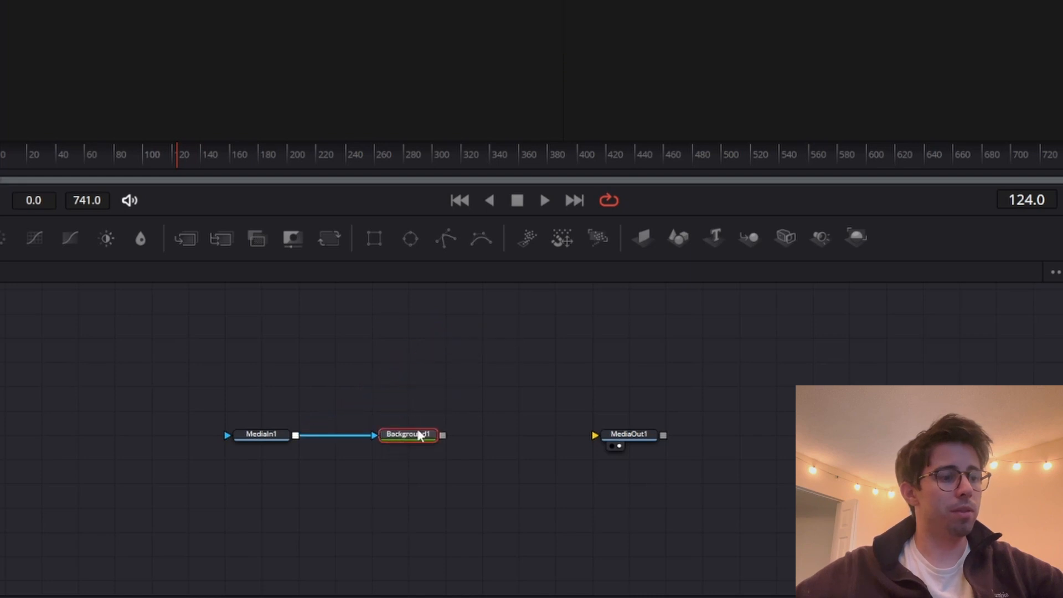
left_click(268, 436)
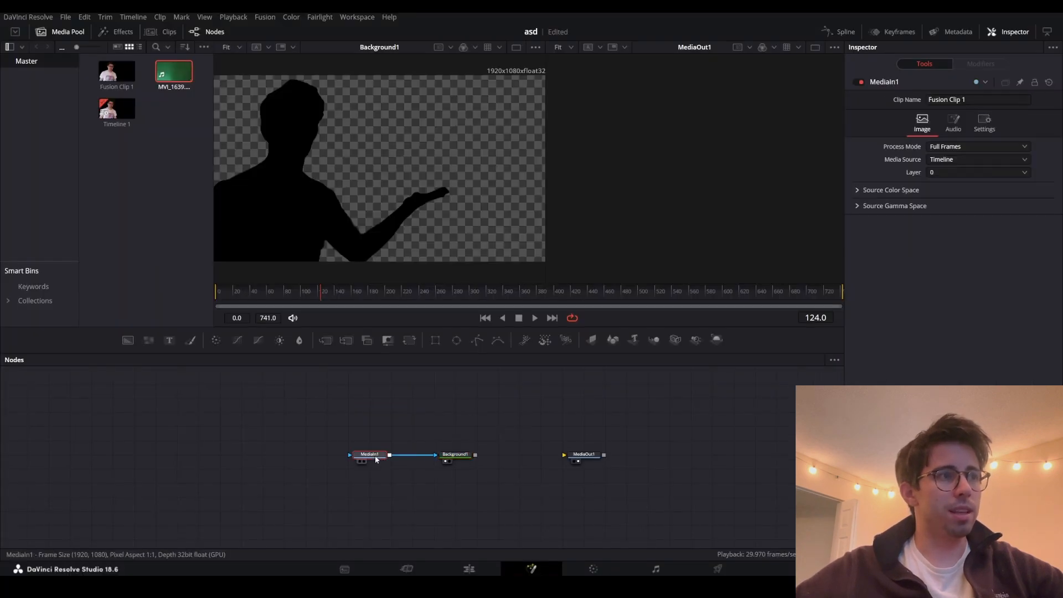
left_click_drag(335, 156, 373, 159)
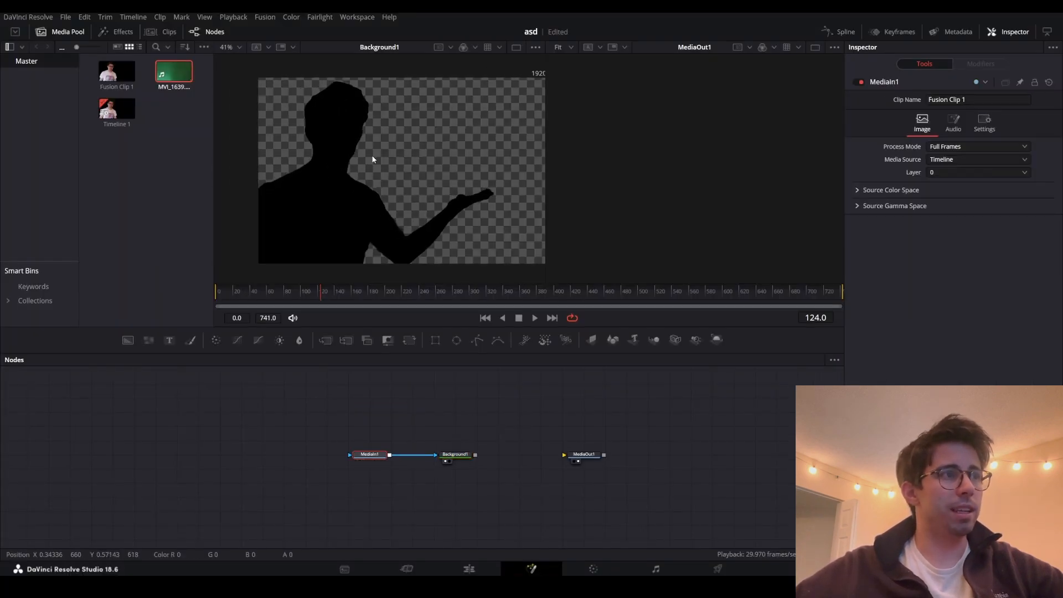
Step: Set Background1's solid color to white
left_click(465, 454)
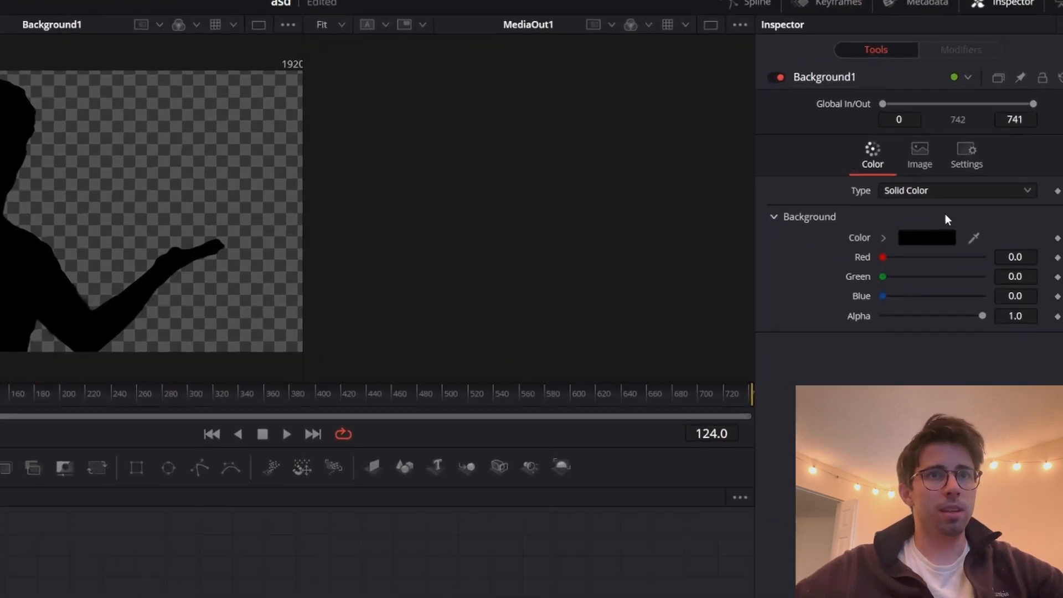
left_click(973, 161)
left_click(930, 196)
left_click(916, 239)
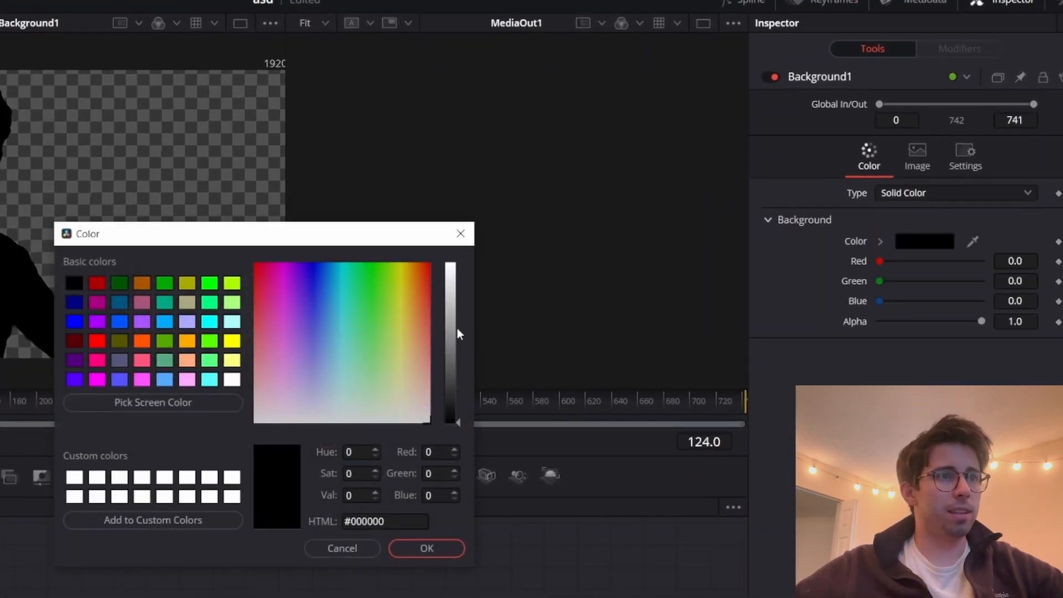
left_click_drag(456, 327, 450, 152)
left_click(436, 551)
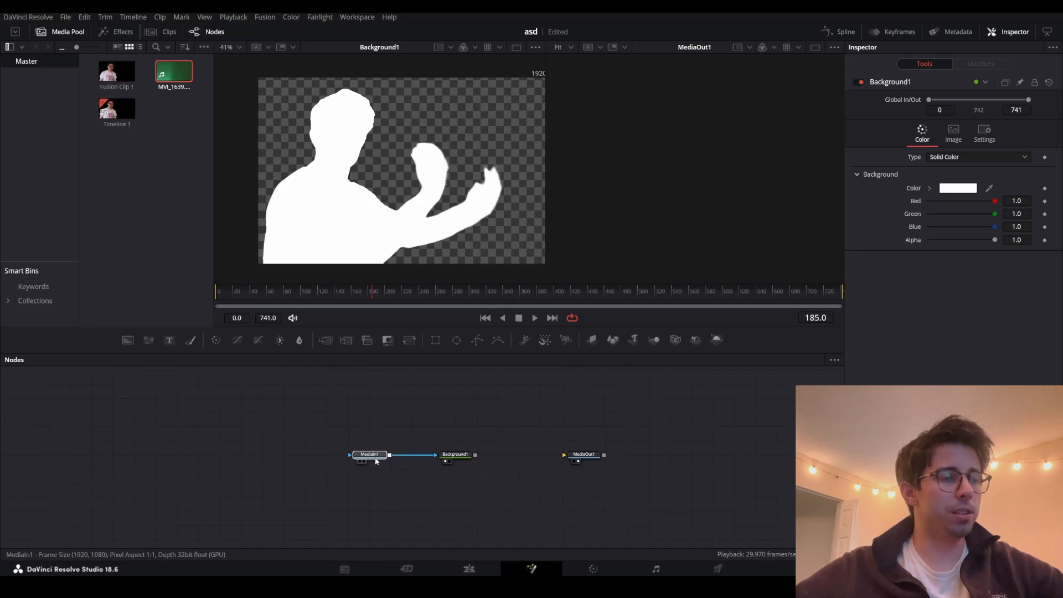
Step: Shift MediaIn1 and Background1 away from MediaOut1 and add an Erode/Dilate node to the composition
left_click_drag(375, 460, 333, 461)
left_click_drag(466, 456, 424, 456)
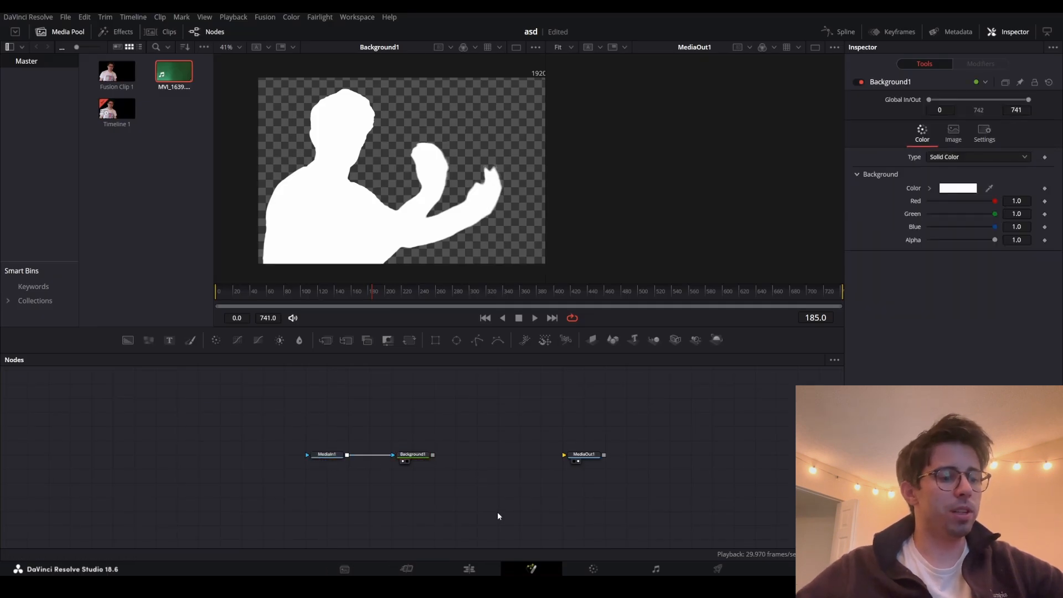
key("shift+space")
type("bac")
key("BackSpace")
key("BackSpace")
key("BackSpace")
type("erode")
key("Return")
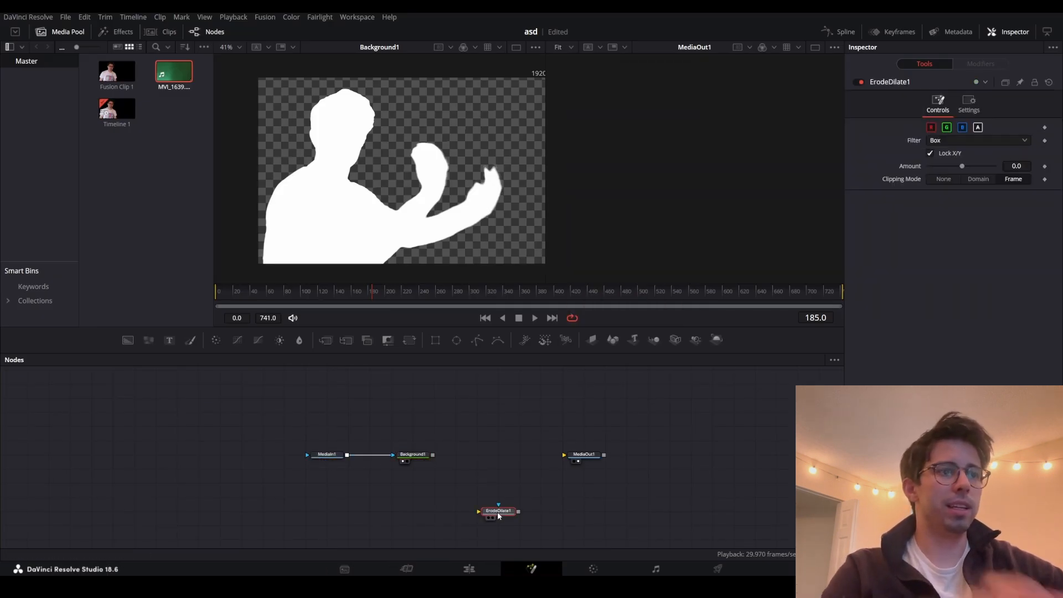
Step: Set ErodeDilate1's filter to Circle and its amount to 0.002
left_click(978, 141)
left_click(951, 190)
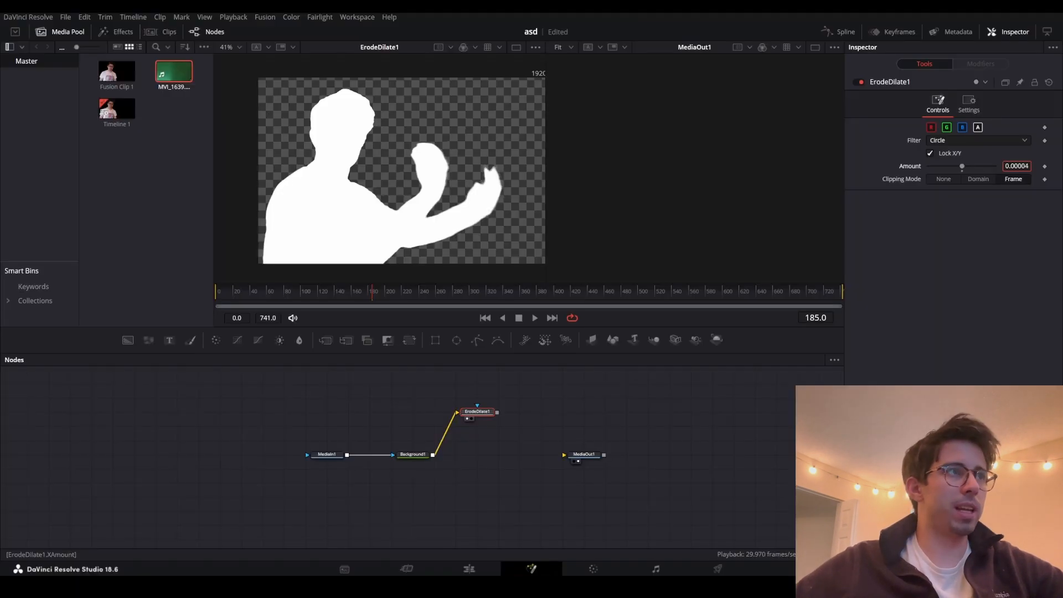
left_click_drag(1018, 164, 1032, 164)
left_click(1028, 165)
type("0.002")
key("Return")
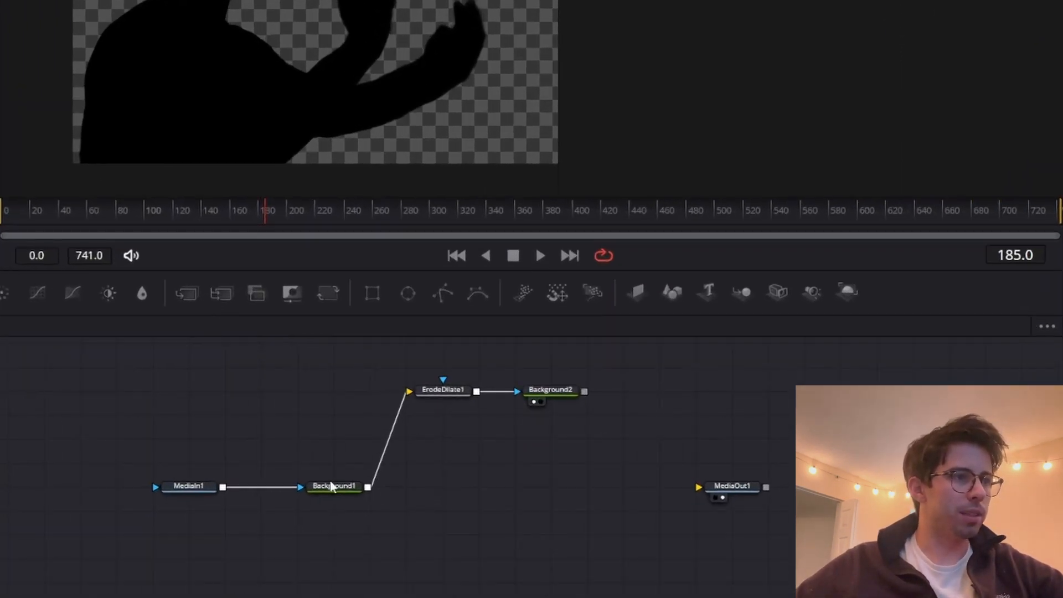
Step: Add a Merge node with Background1 as foreground and Background2 as background, and show it in the first viewer
left_click_drag(187, 290, 523, 487)
left_click_drag(368, 486, 551, 493)
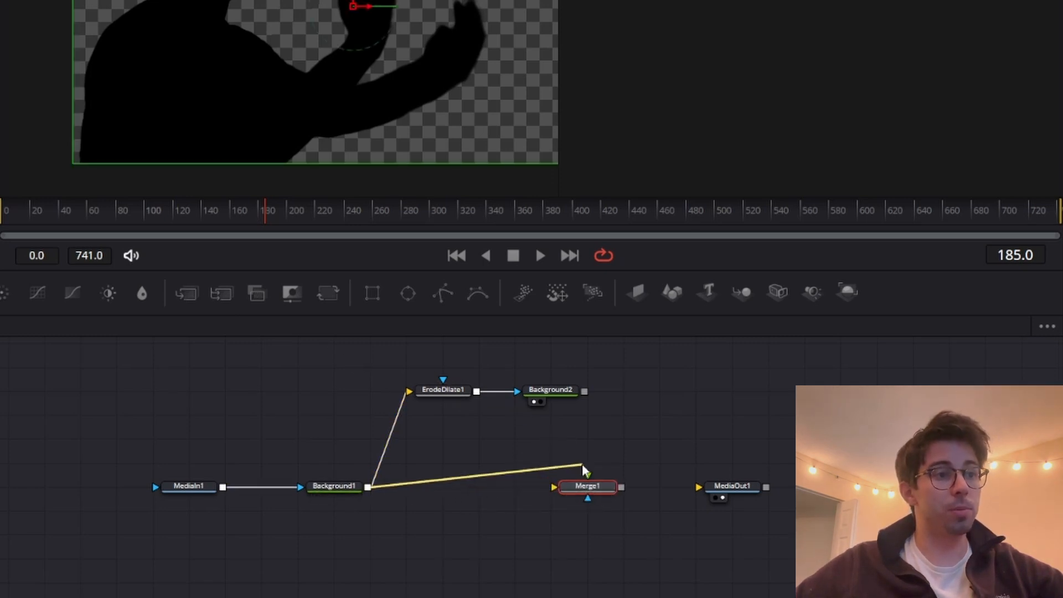
left_click(659, 410)
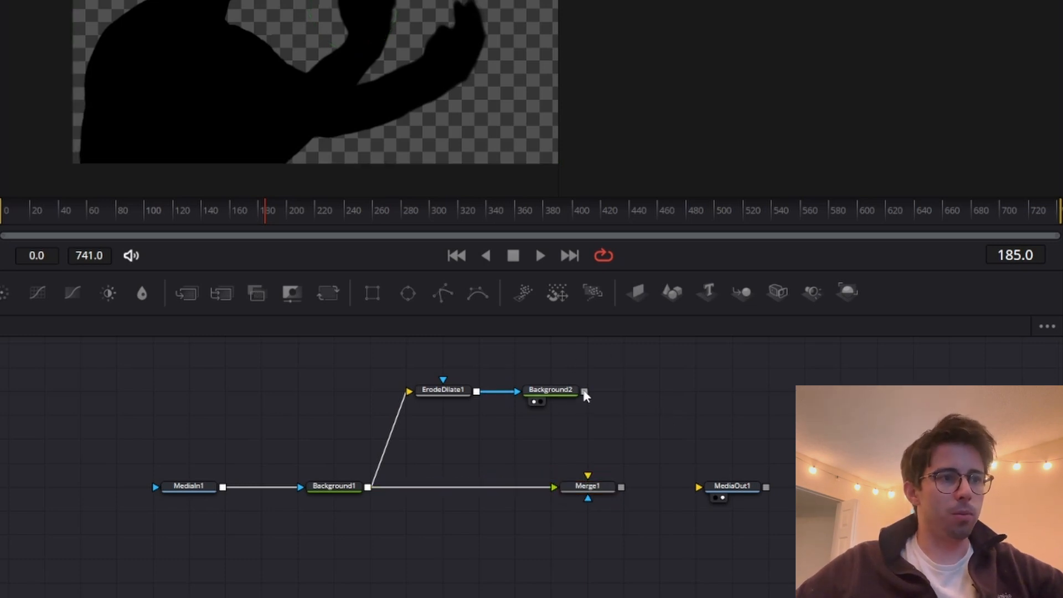
left_click_drag(584, 392, 588, 476)
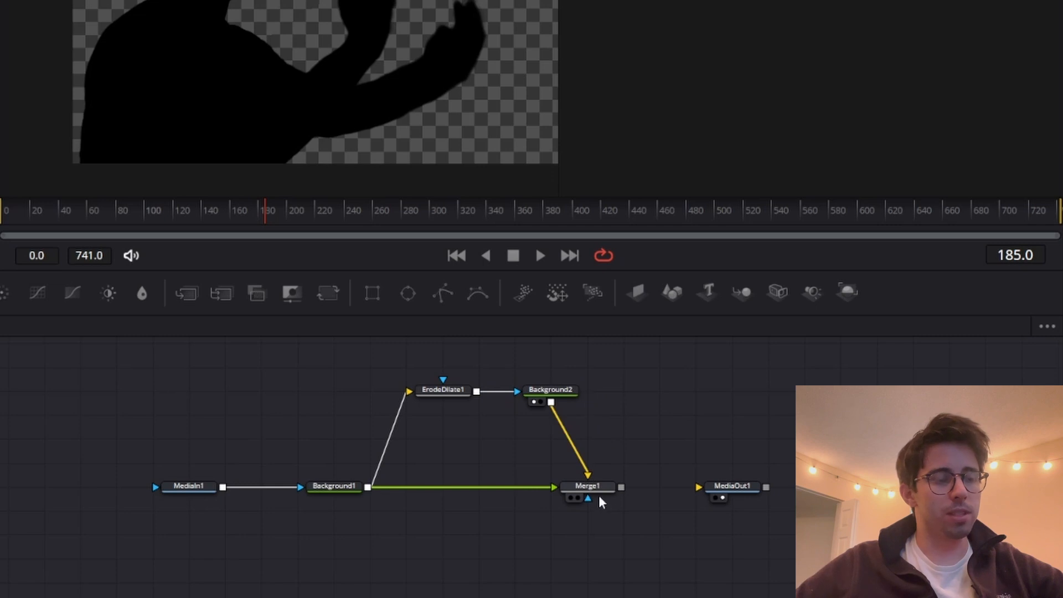
left_click(598, 491)
key("1")
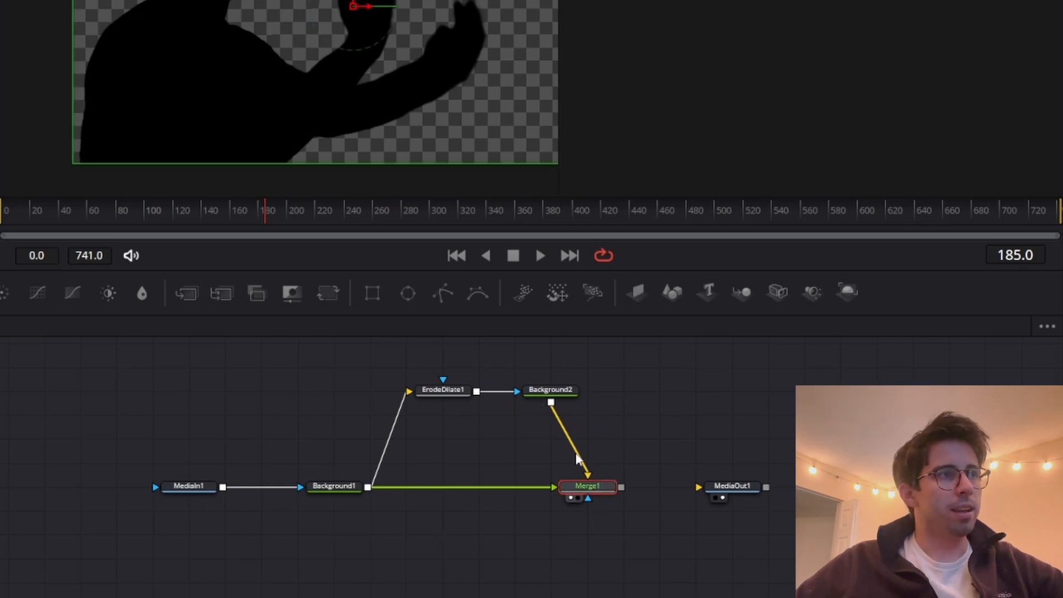
left_click(207, 563)
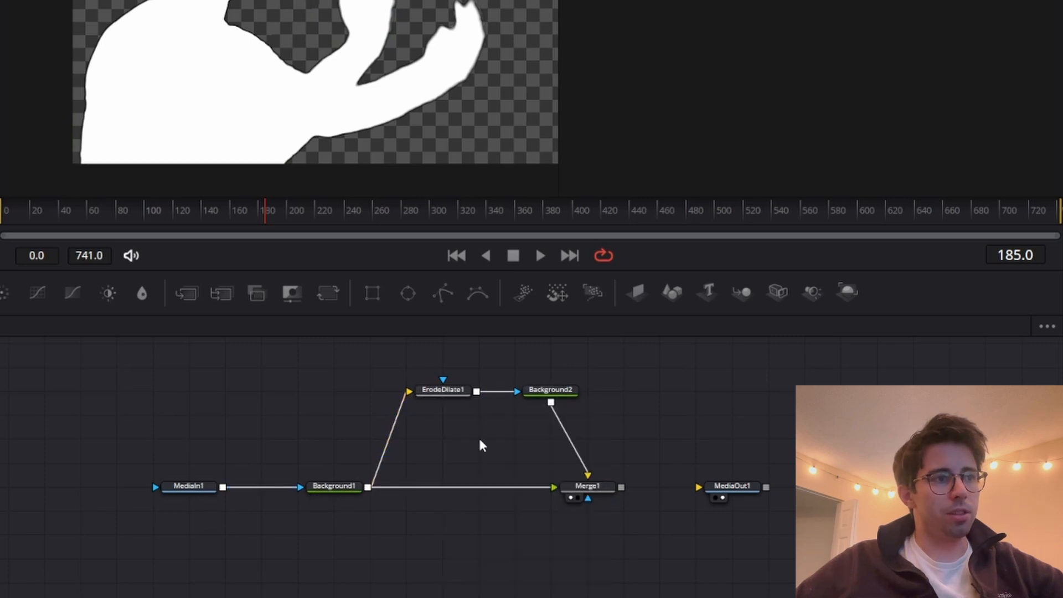
Step: Feed ErodeDilate1 from MediaIn1 instead of Background1 and raise its amount to 0.01
left_click_drag(343, 493, 451, 493)
left_click_drag(223, 488, 609, 487)
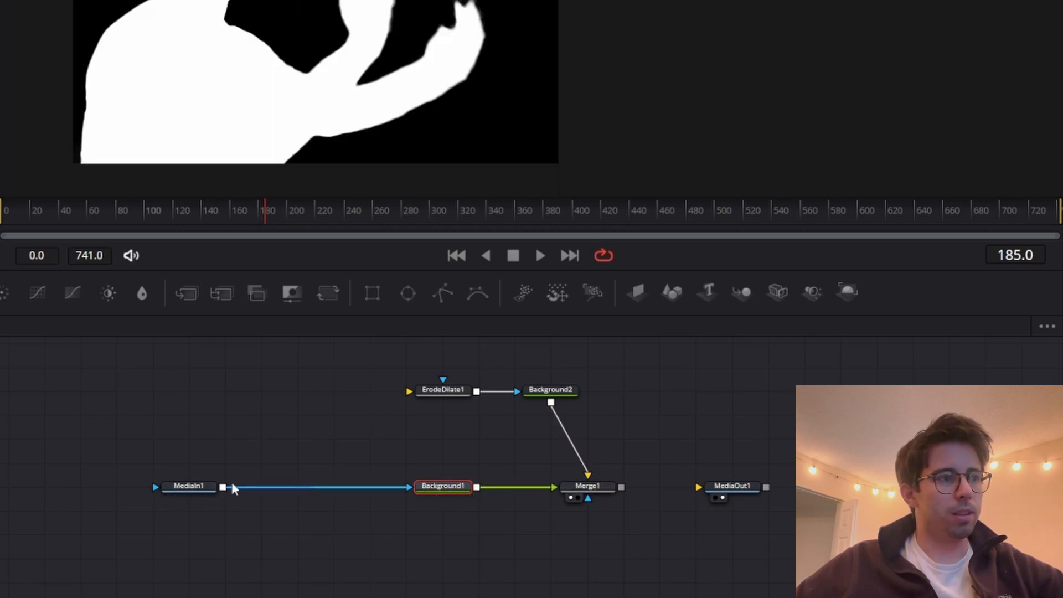
left_click_drag(223, 487, 445, 397)
left_click(475, 561)
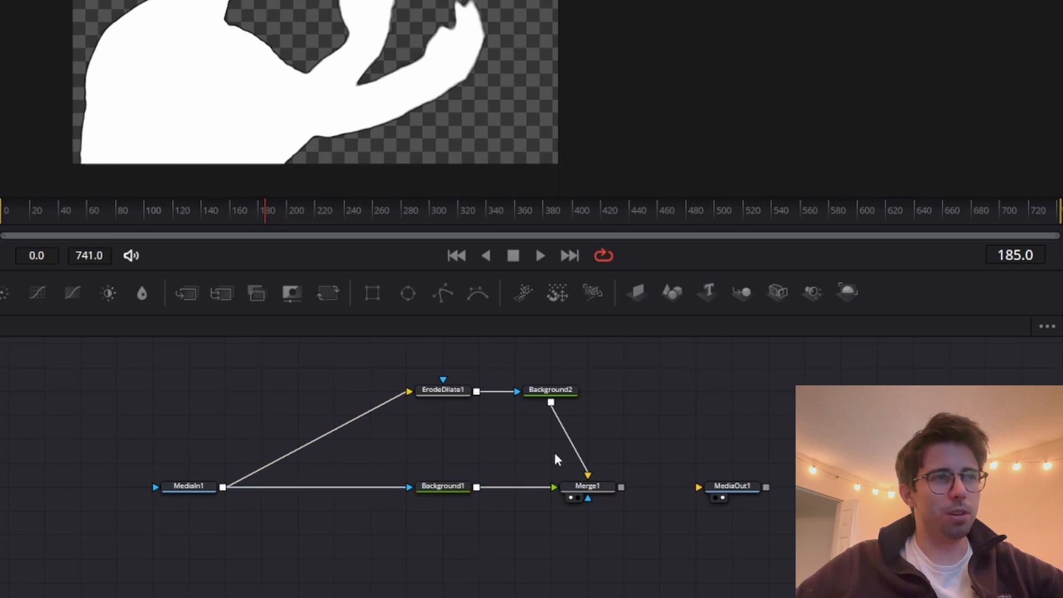
left_click(444, 397)
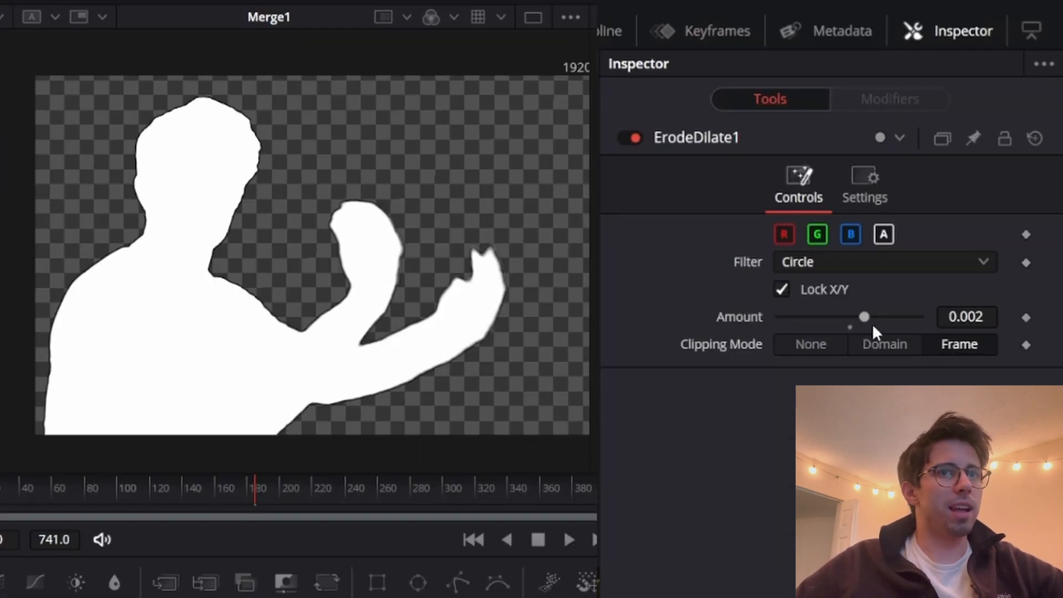
left_click_drag(864, 317, 921, 325)
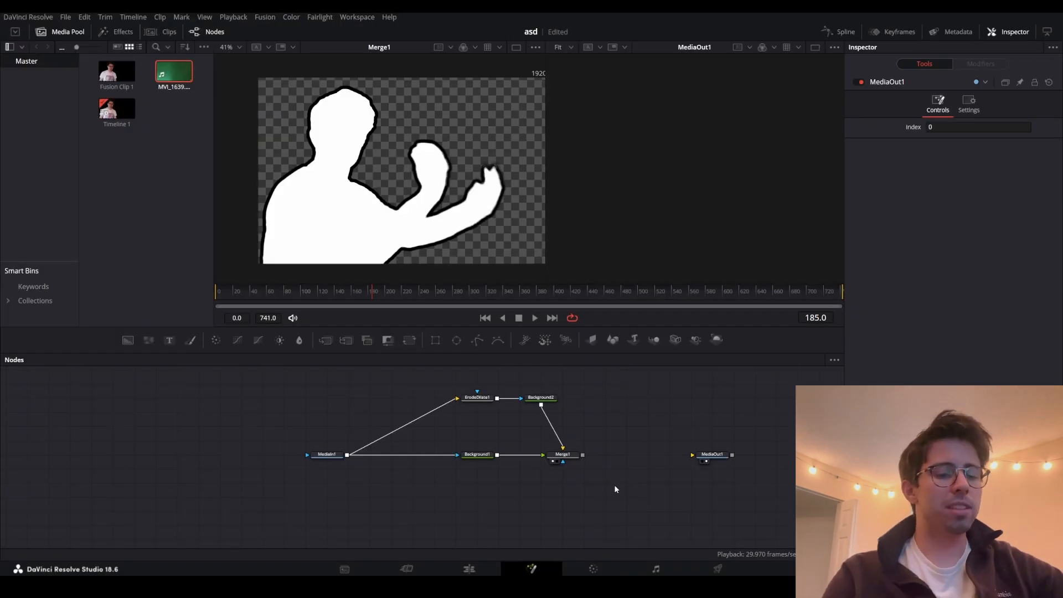
Step: Add a Mosaic Blur node fed by Merge1 and show it in the first viewer
key("shift+space")
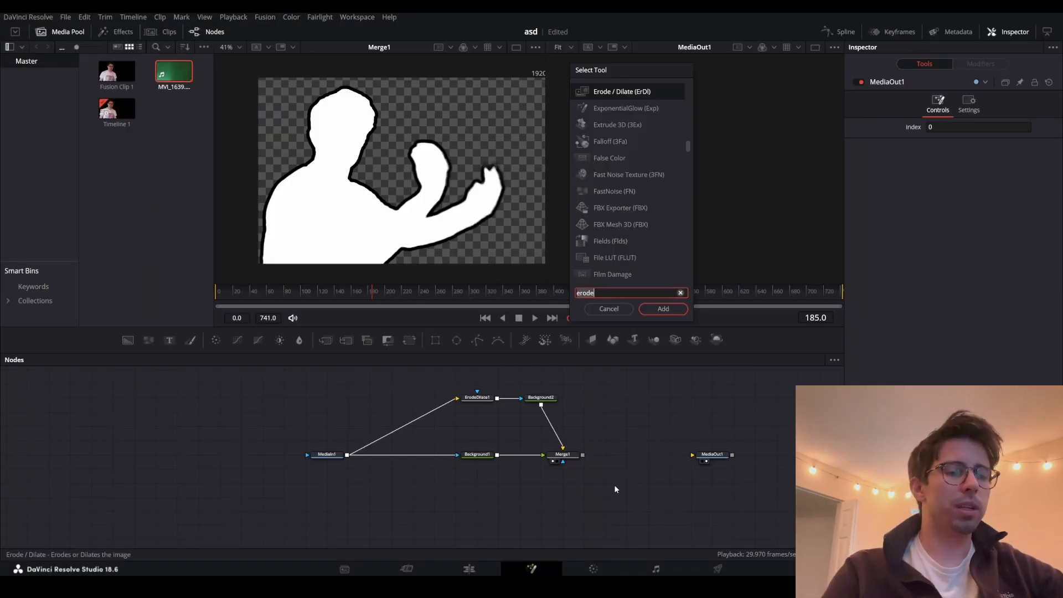
type("mosa")
key("Return")
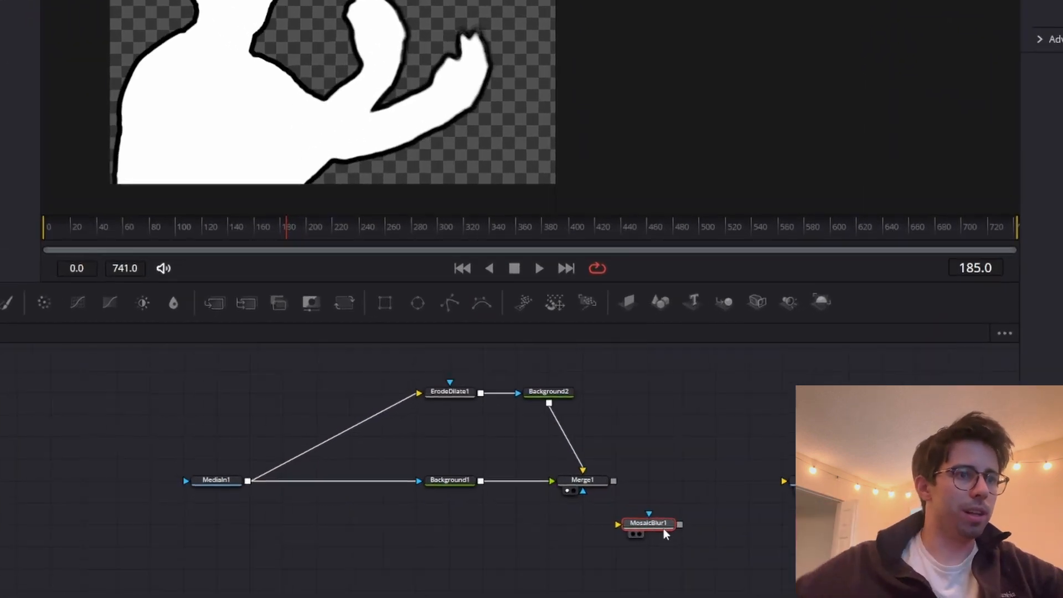
left_click_drag(621, 487, 676, 491)
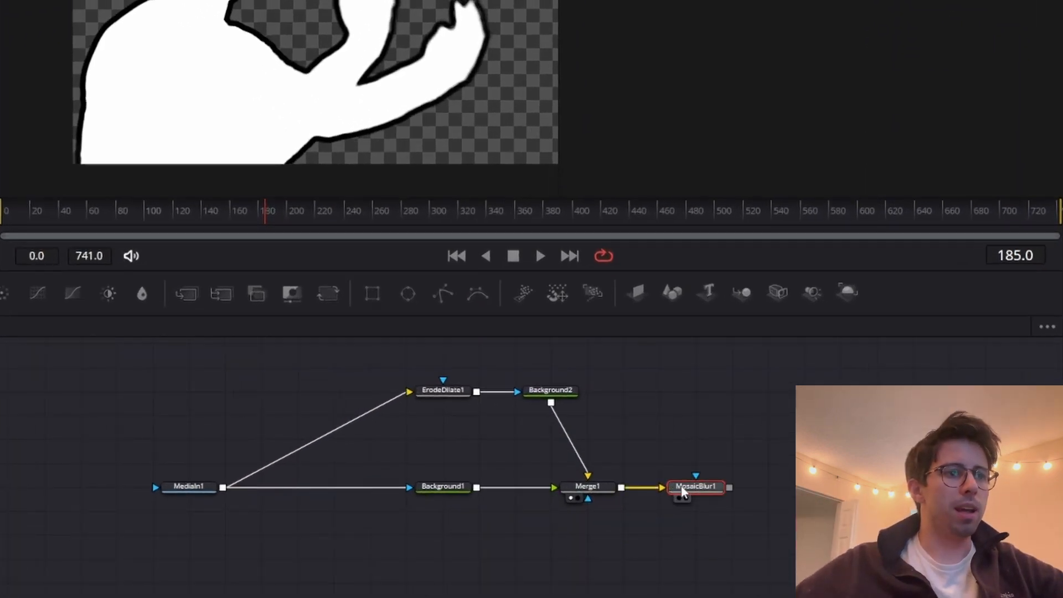
key("1")
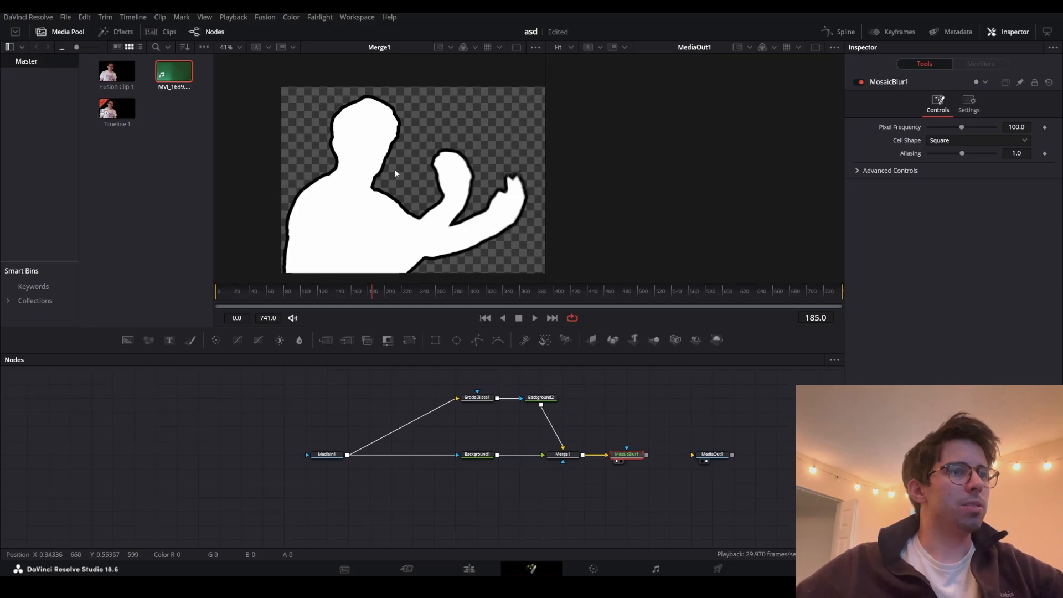
key("1")
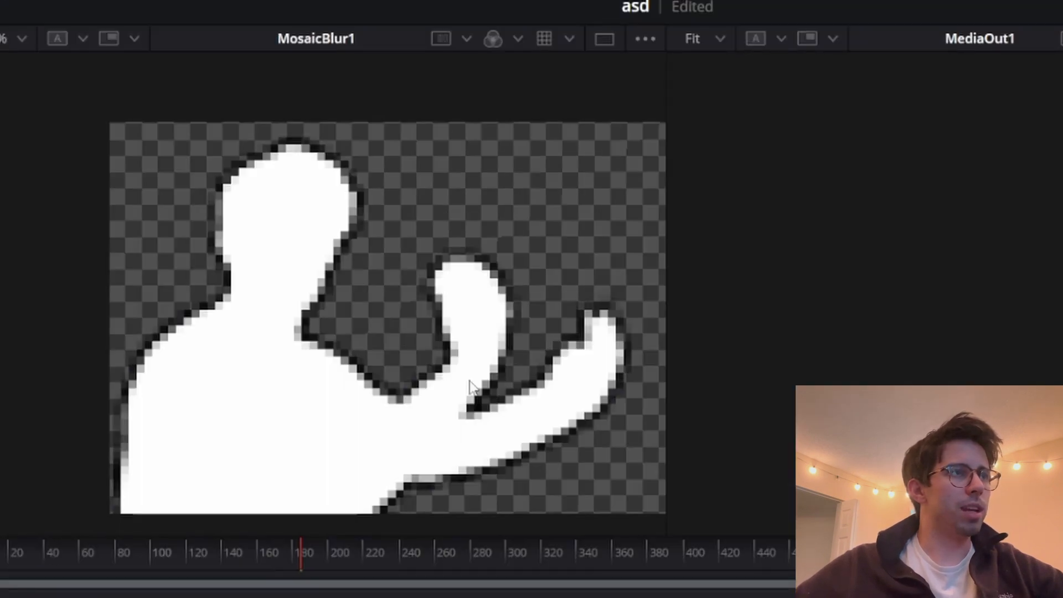
Step: Set MosaicBlur1's pixel frequency to 113.5 and lower its aliasing
scroll(323, 274, "up", 1)
scroll(323, 274, "down", 1)
left_click_drag(464, 317, 427, 308)
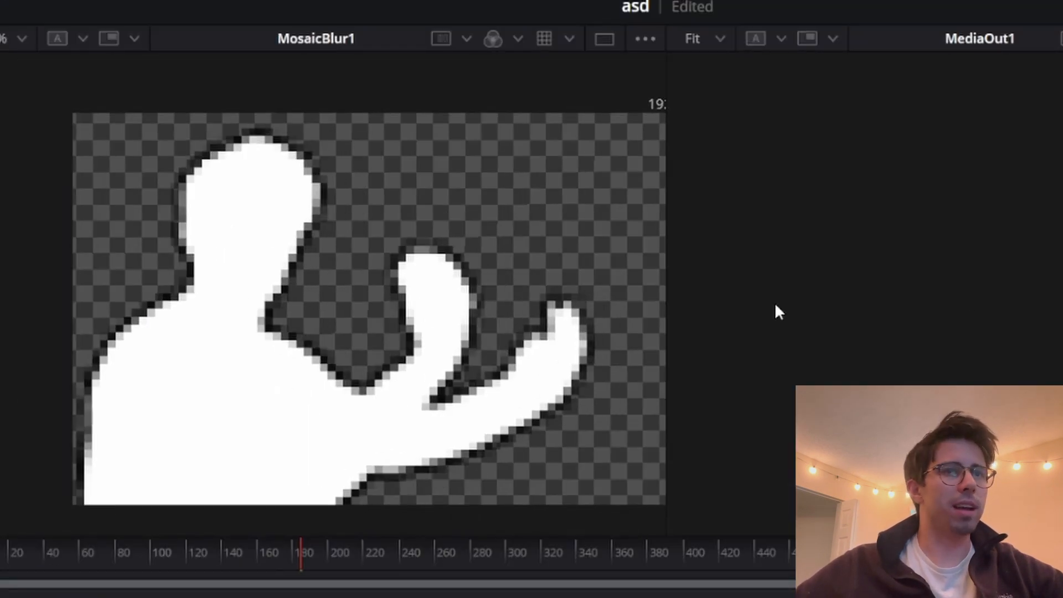
left_click_drag(966, 213, 981, 213)
left_click_drag(856, 213, 832, 212)
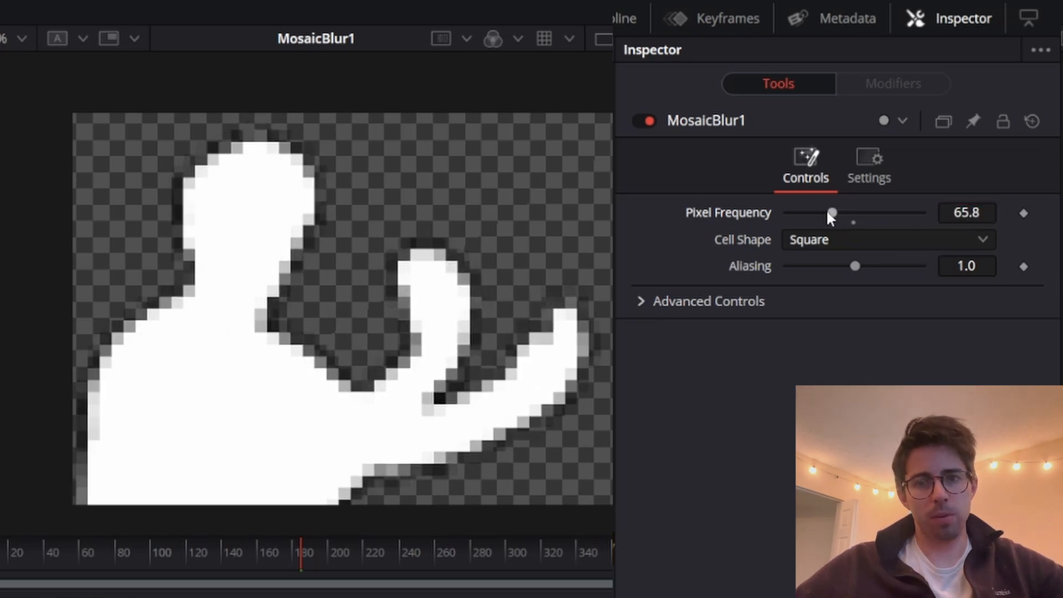
left_click_drag(826, 213, 858, 222)
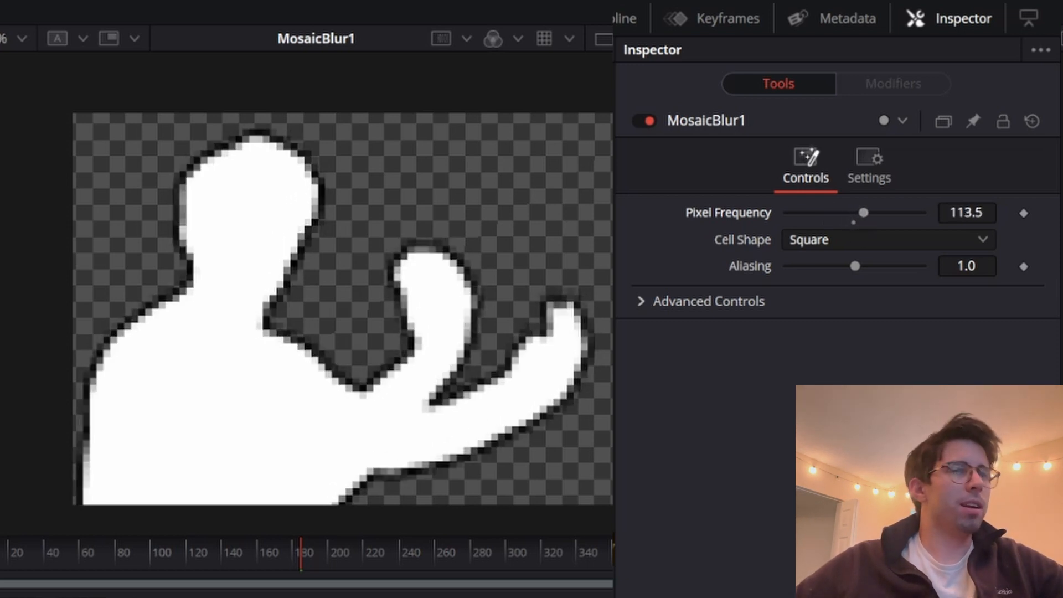
left_click_drag(855, 266, 812, 279)
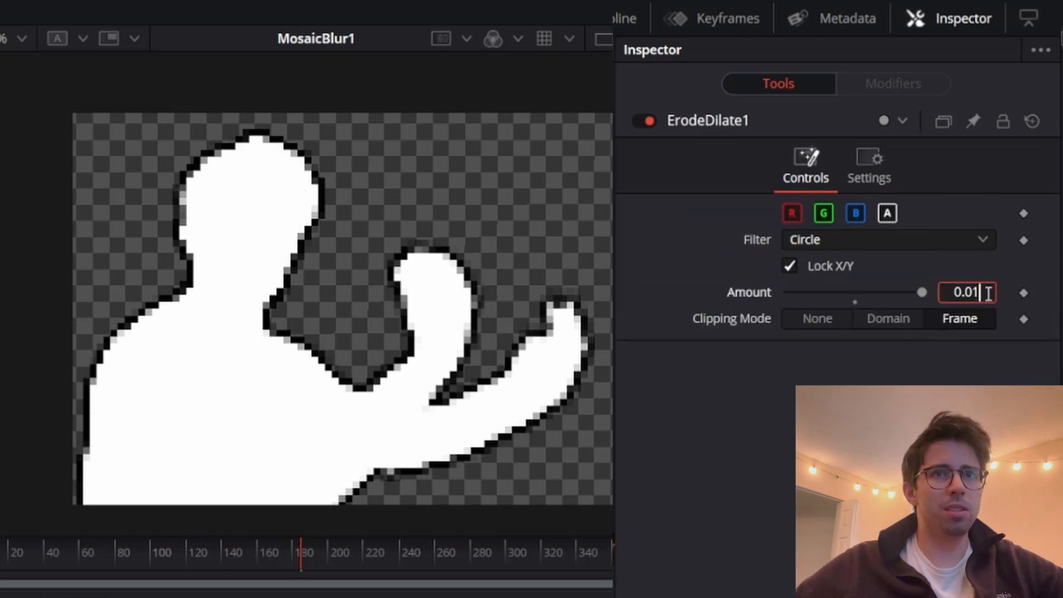
Step: Set ErodeDilate1's amount to 0.014 and review the MediaOut1 output across the timeline
type("2")
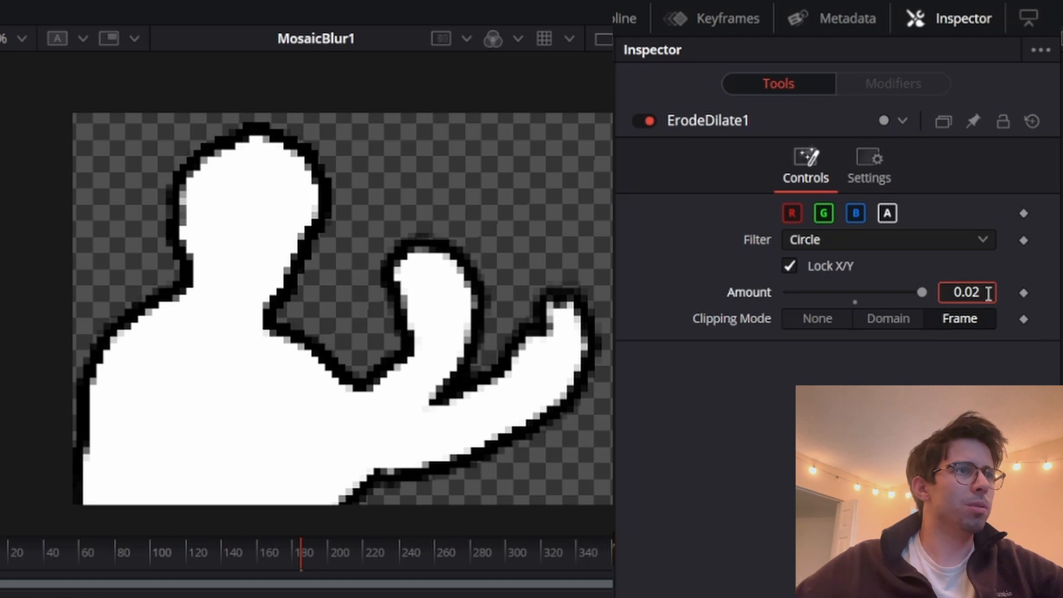
type("14")
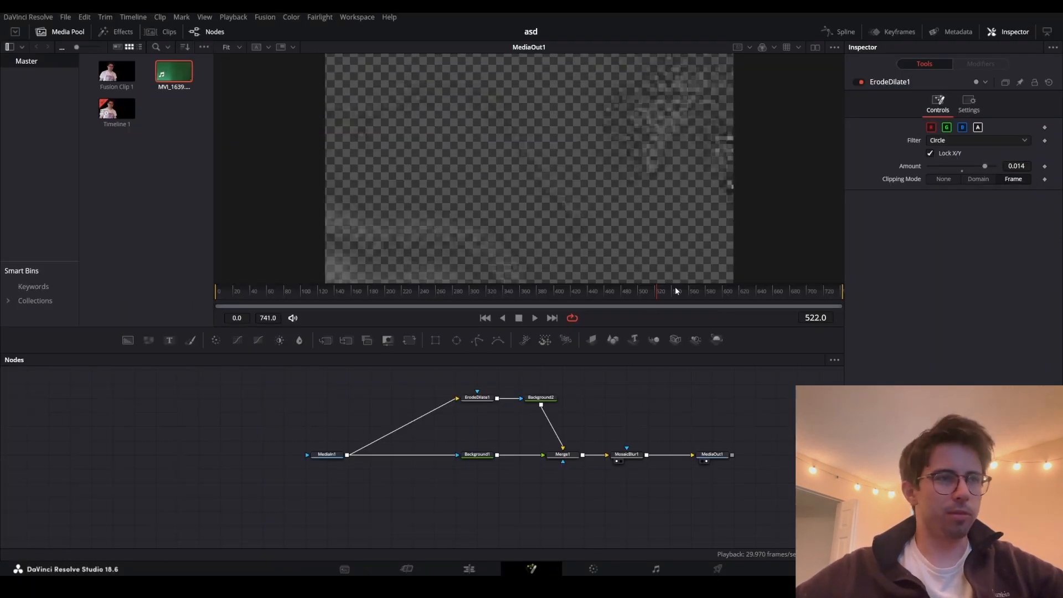
left_click_drag(675, 291, 354, 302)
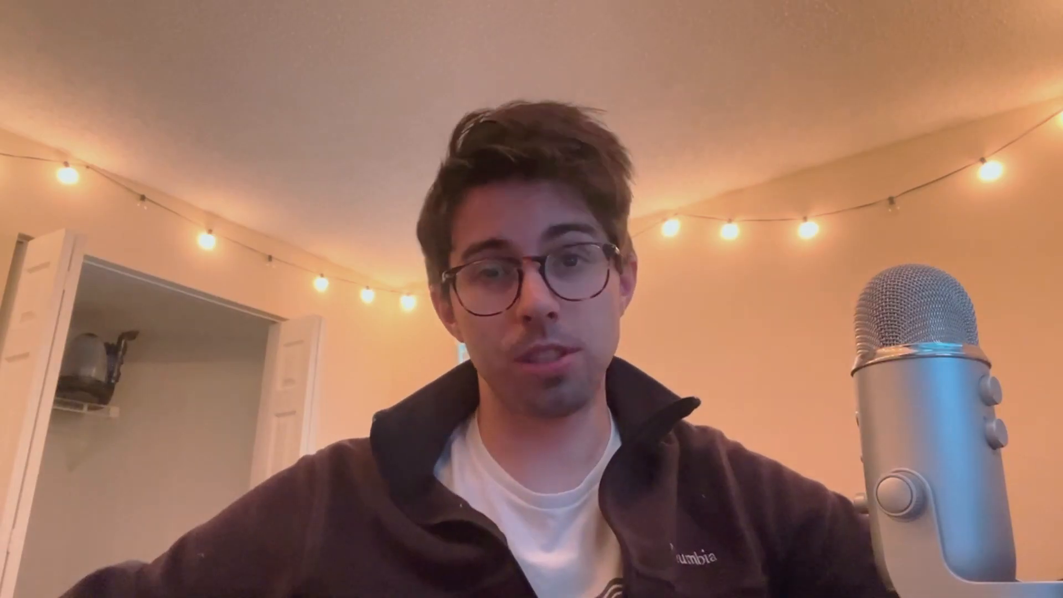